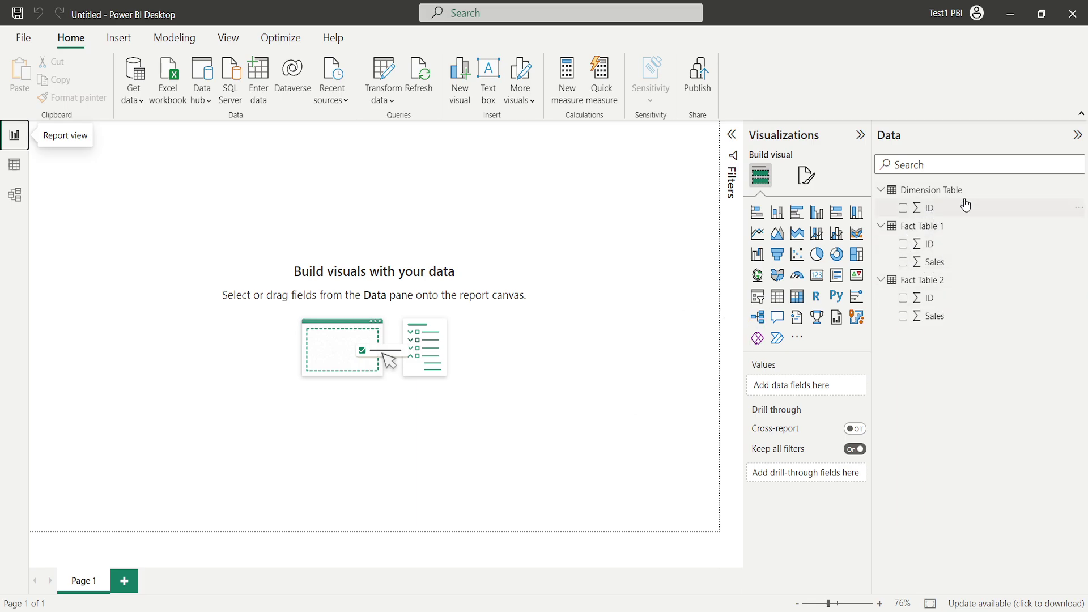
Examine the ID and Sales data of Dimension Table, Fact Table 1 and Fact Table 2 in Power Query Editor, closing it when done.
mouse_move(979, 196)
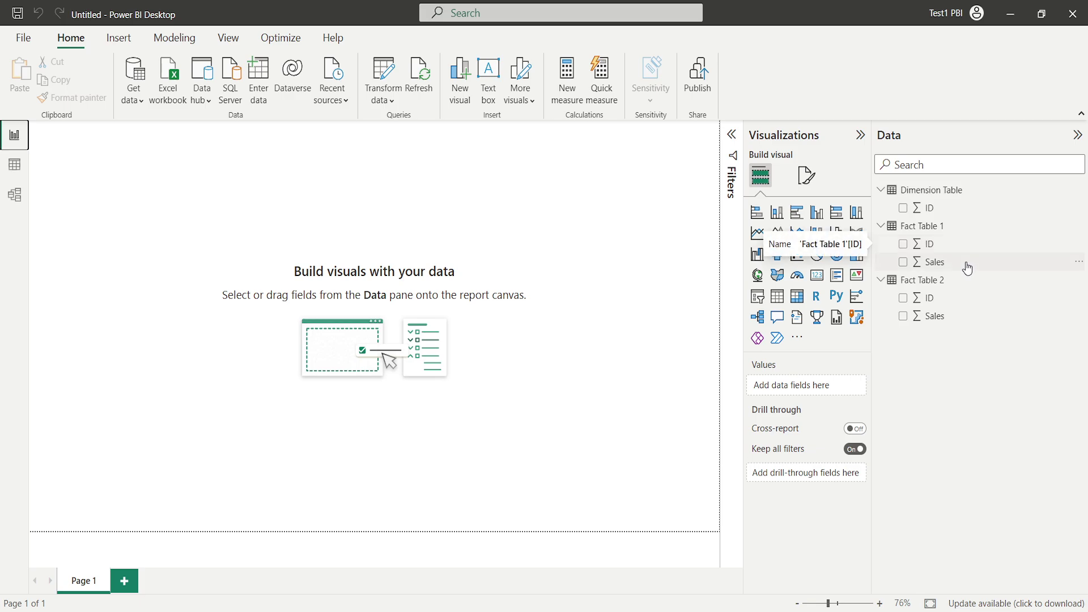
mouse_move(963, 291)
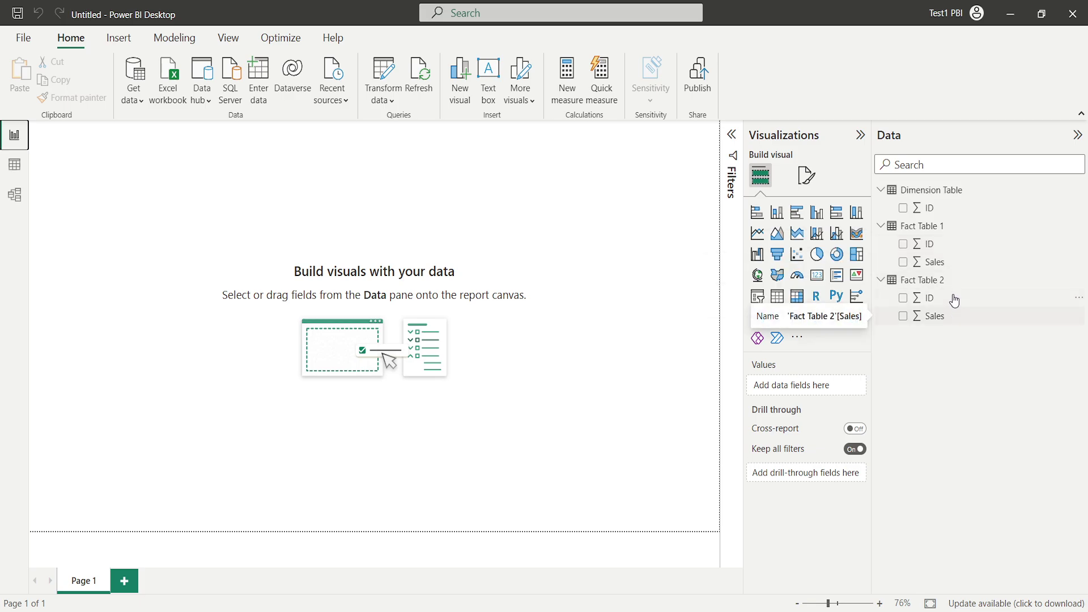
left_click(385, 77)
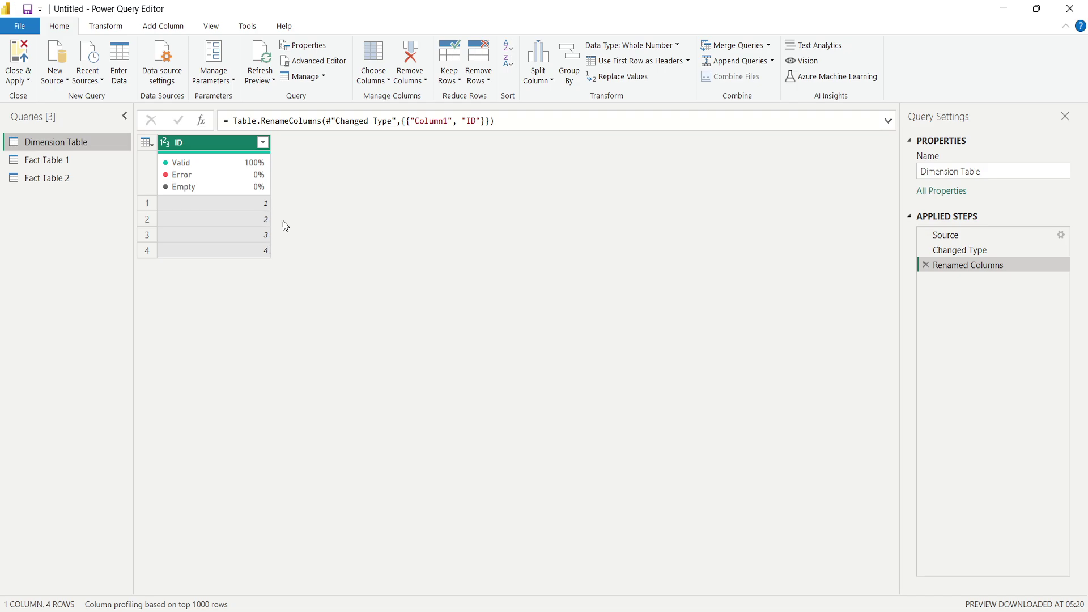
left_click(80, 166)
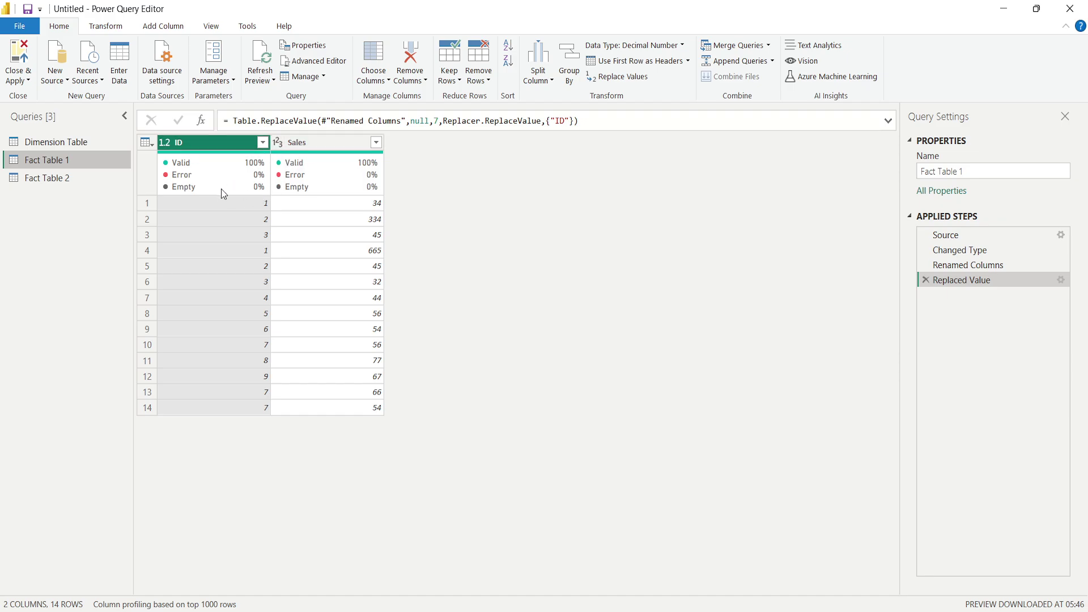
mouse_move(343, 171)
left_click(67, 181)
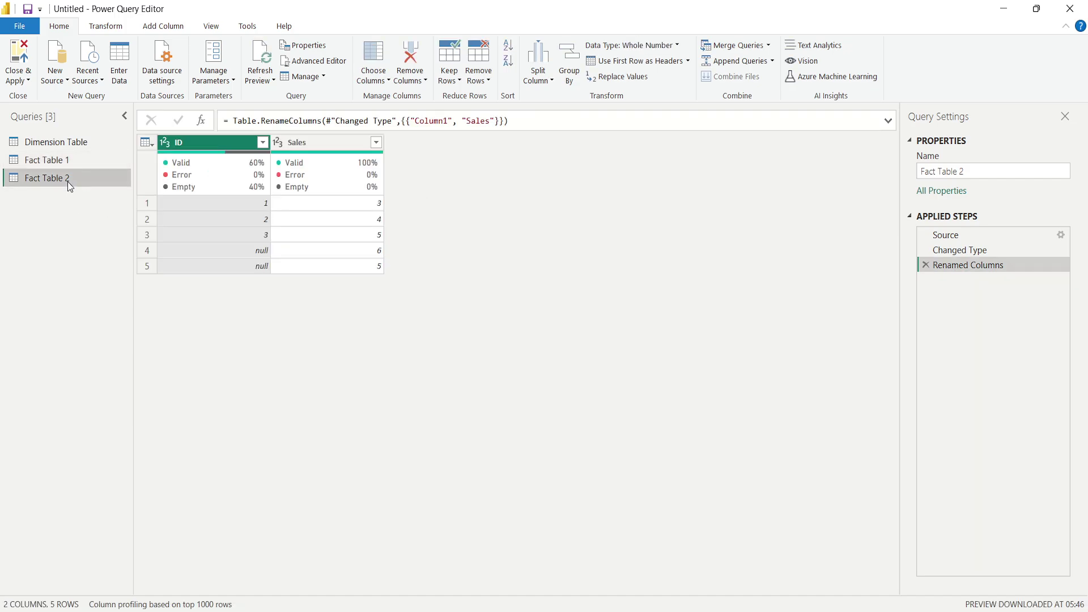
mouse_move(196, 162)
left_click(73, 141)
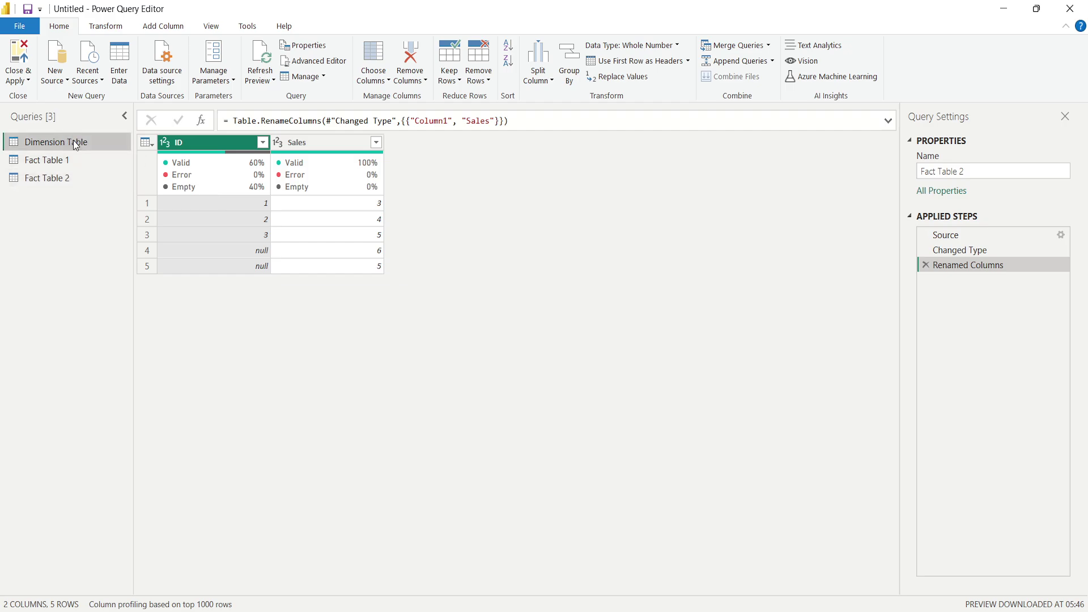
left_click(24, 57)
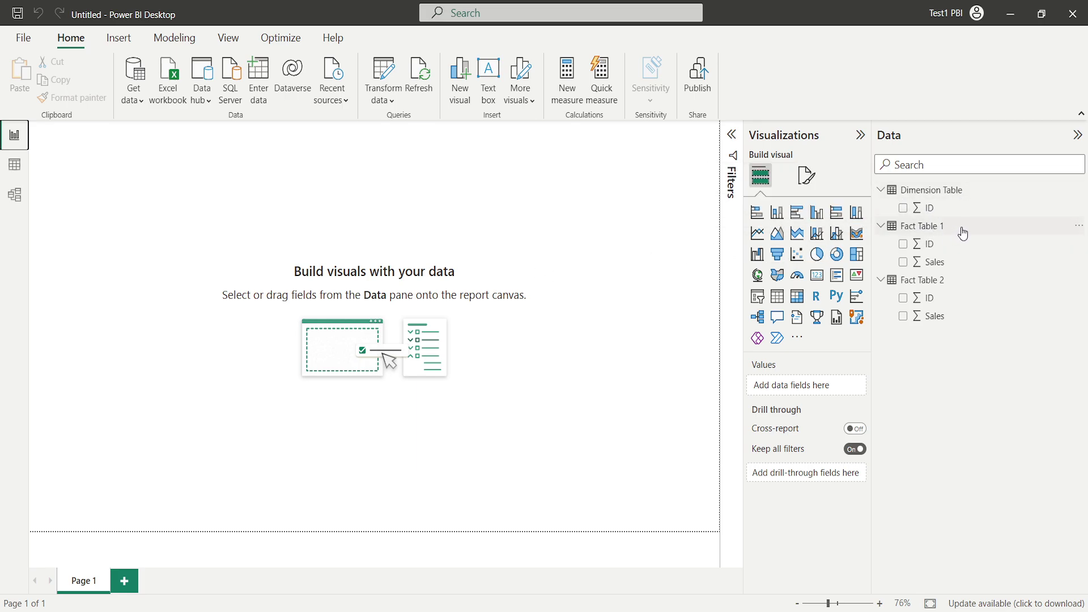
Create a relationship in the model from the Dimension Table's ID to the Fact Table 1 ID.
left_click(22, 205)
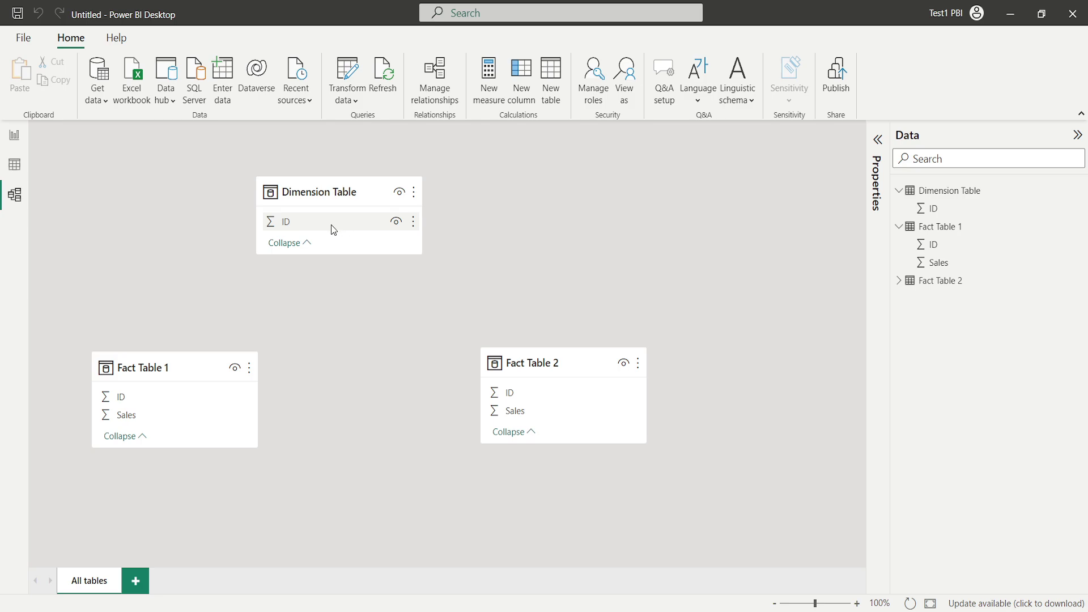
left_click_drag(331, 224, 196, 404)
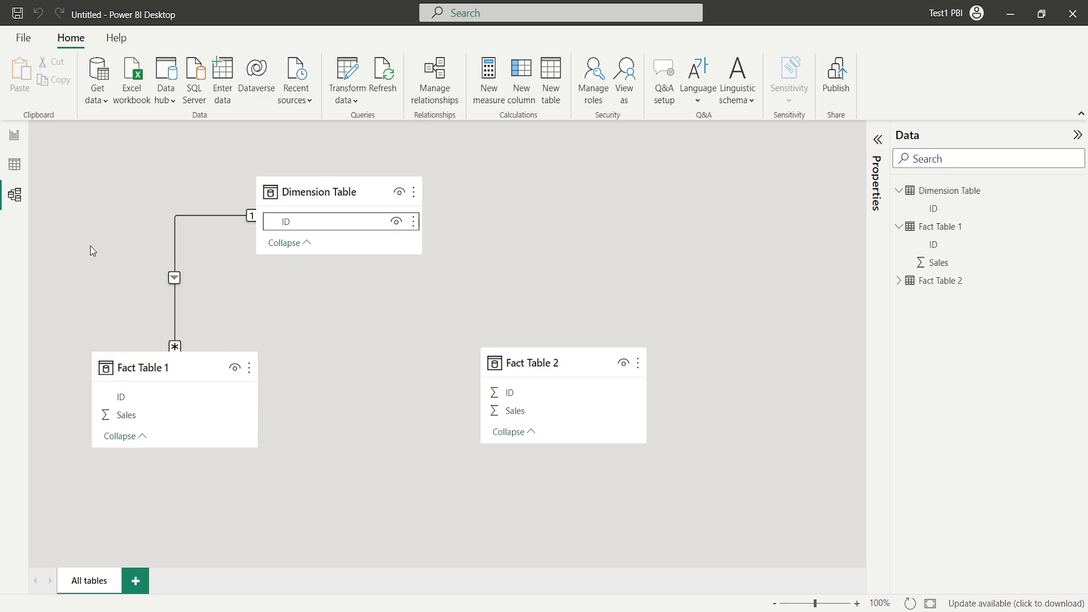
Add a slicer near the upper-left corner of the report page, using the ID field from Dimension Table.
left_click(21, 144)
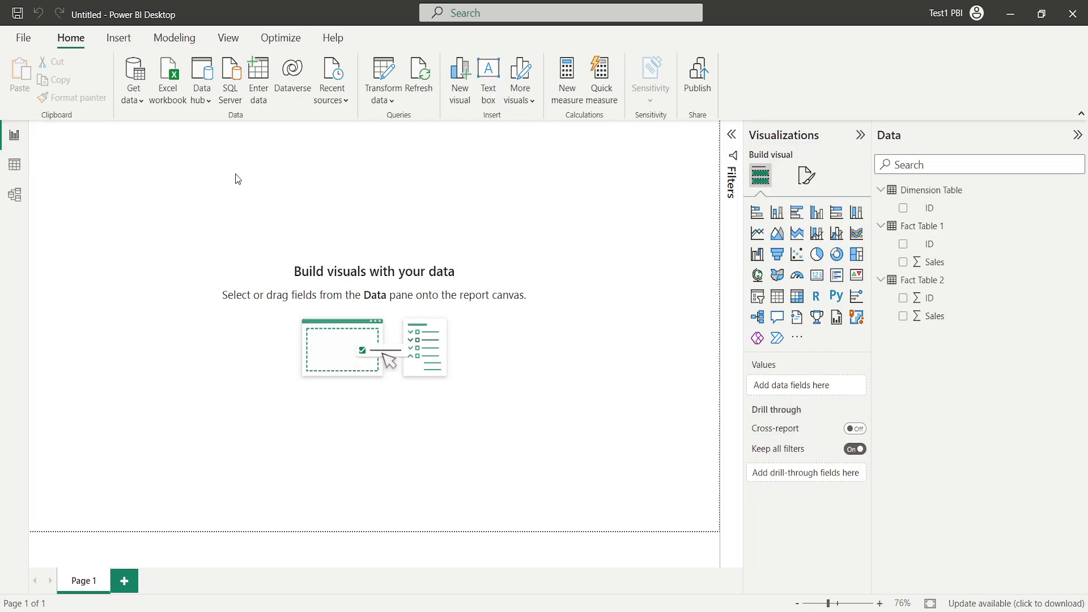
left_click(759, 298)
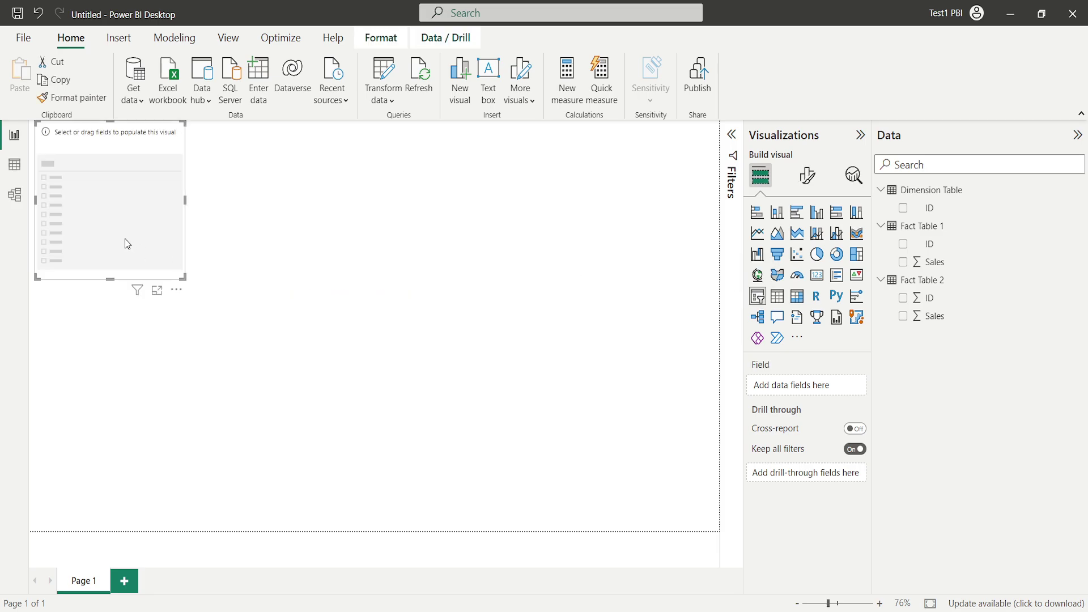
left_click_drag(124, 239, 142, 263)
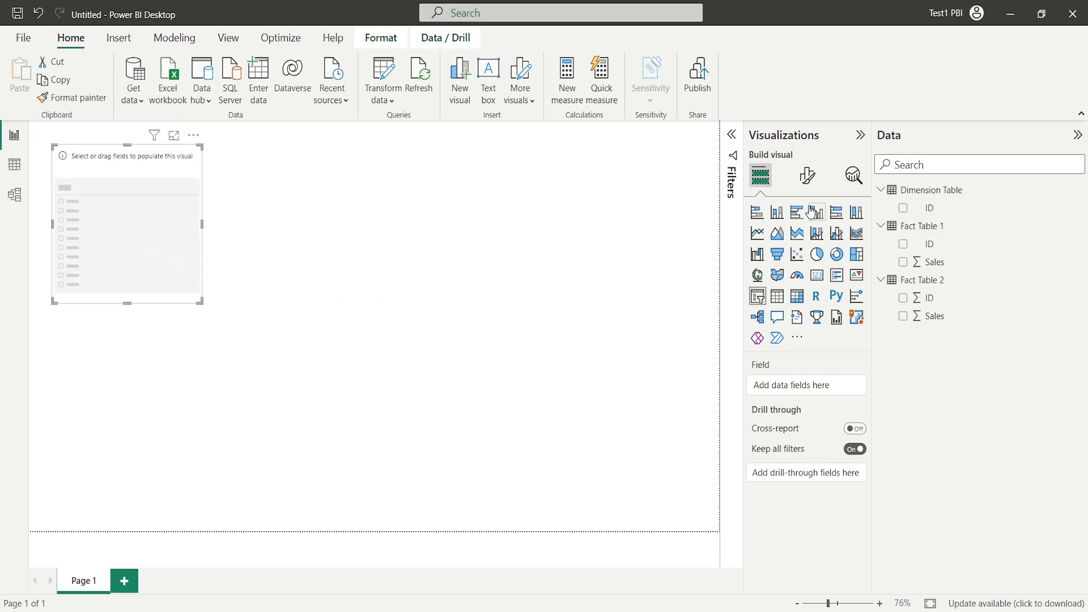
left_click_drag(981, 214, 815, 389)
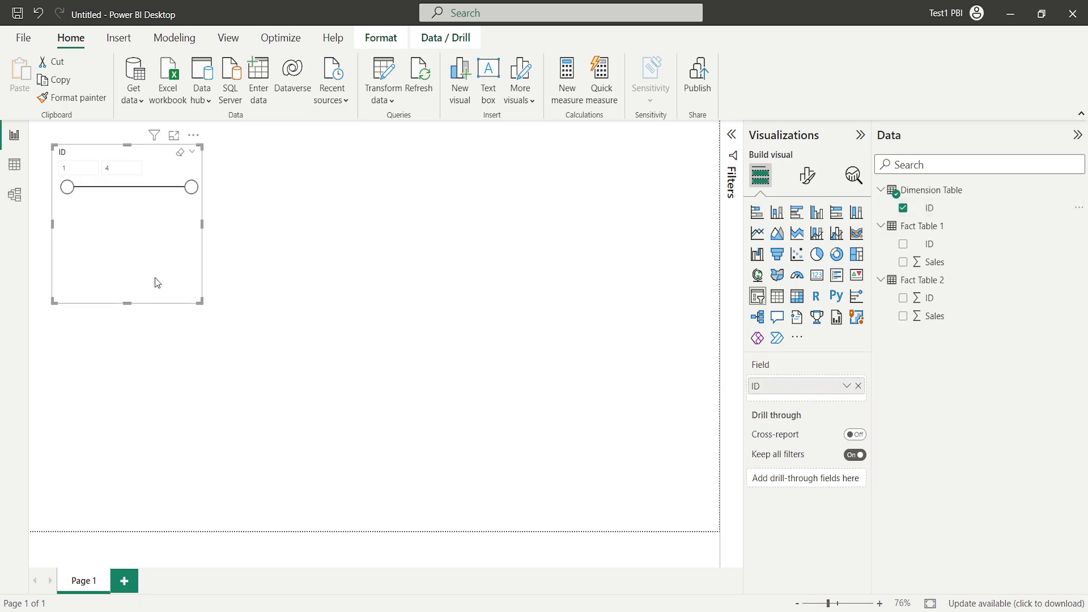
Set the header title of the Dimension Table slicer to "Dim ID".
left_click(809, 177)
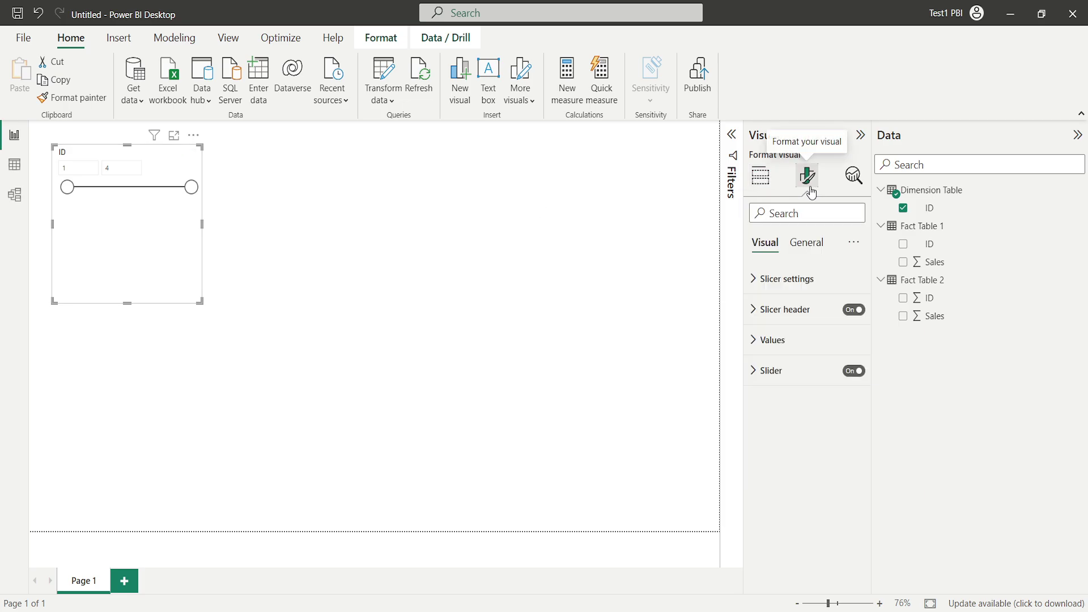
left_click(796, 315)
left_click(792, 381)
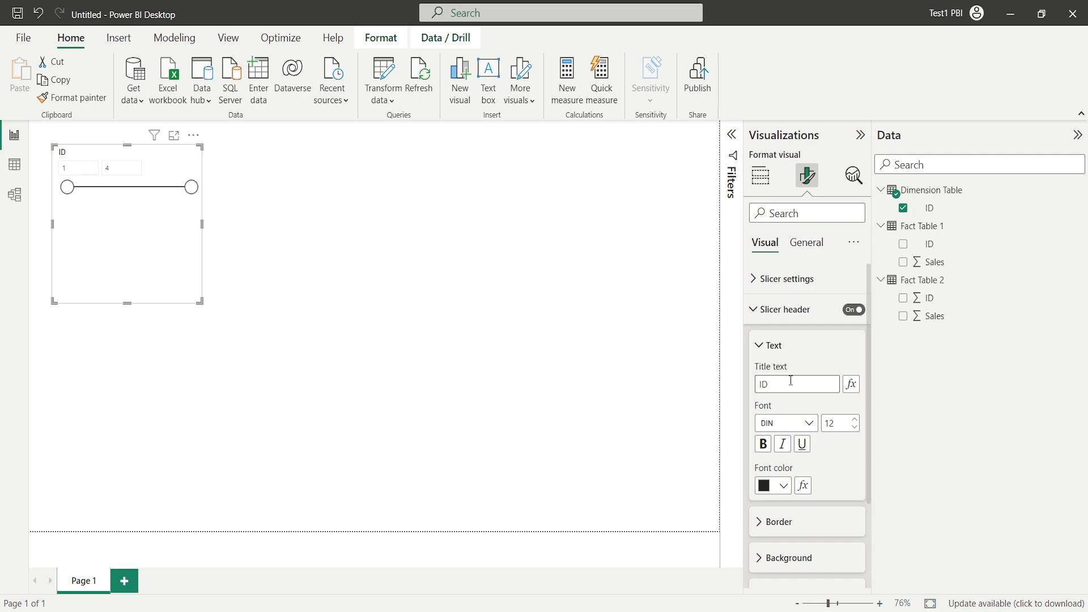
type("Dim")
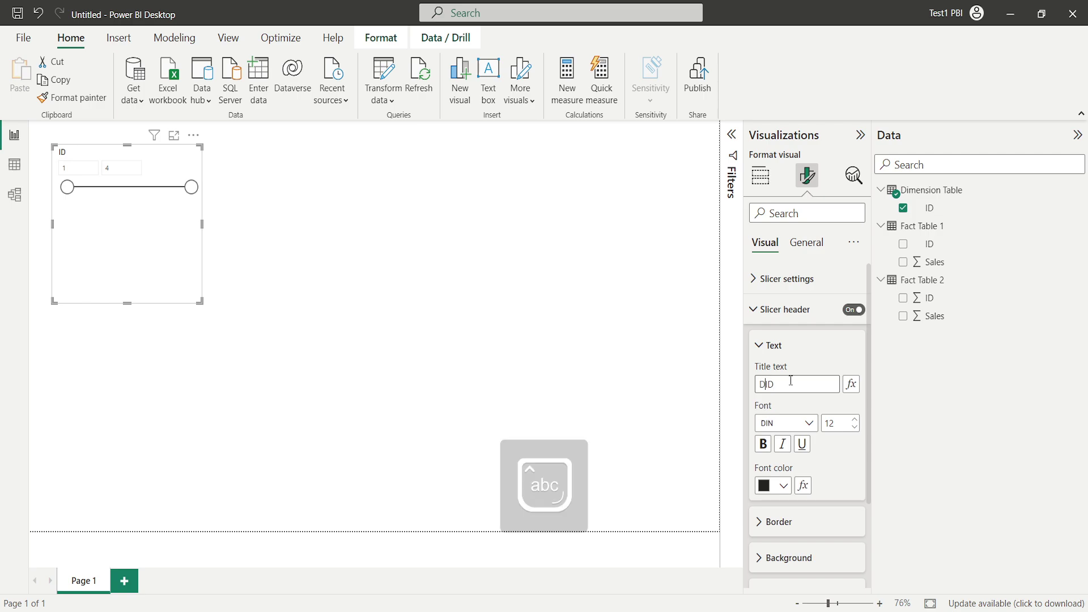
Set the Dim ID slicer's style to Vertical list and shrink its frame slightly.
left_click(776, 286)
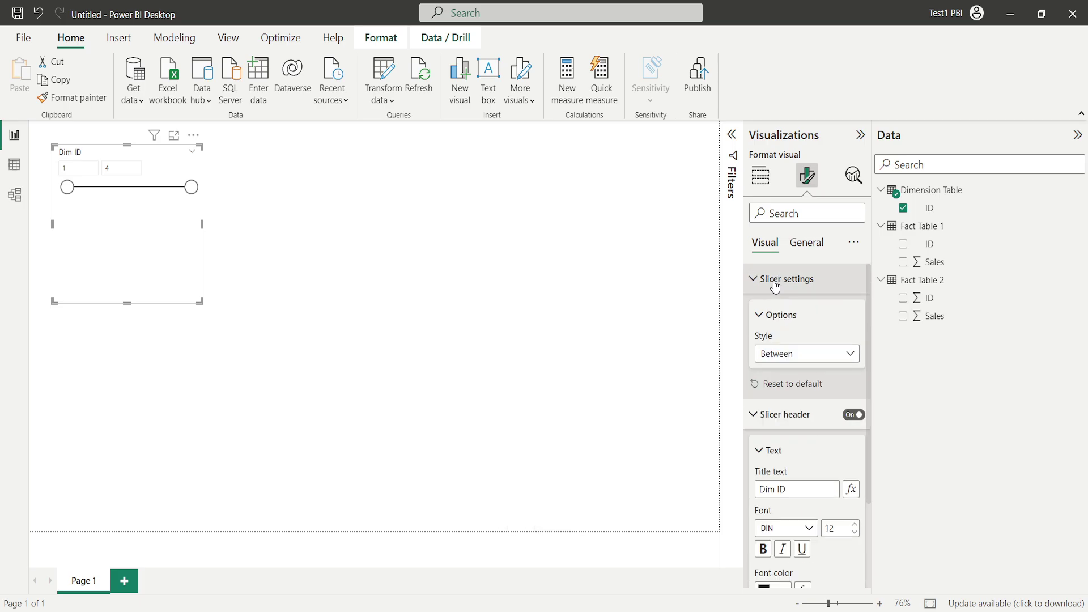
left_click(826, 366)
left_click(795, 373)
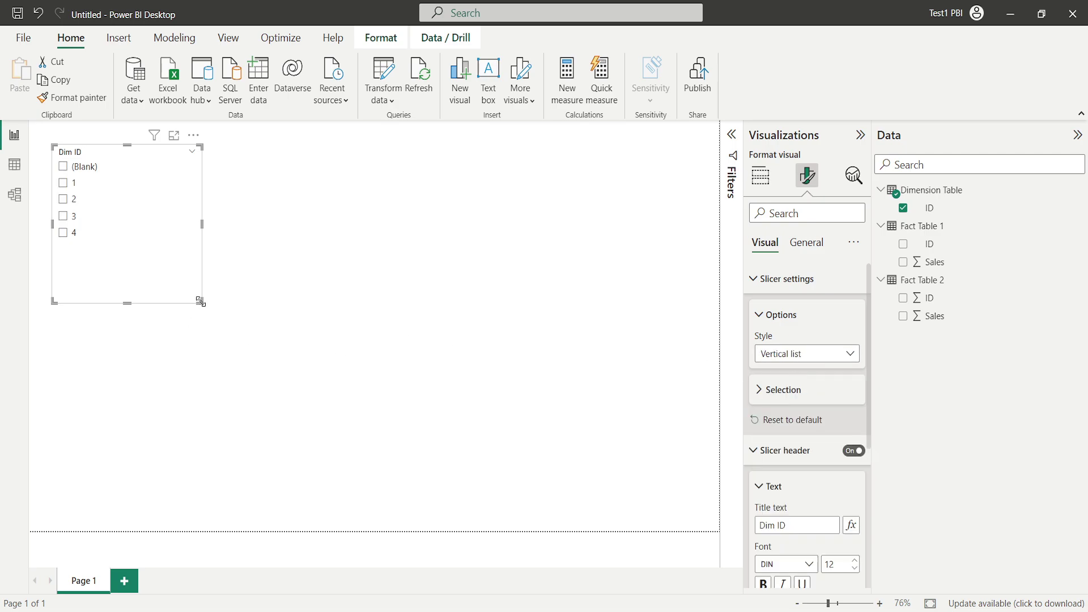
left_click_drag(200, 301, 191, 272)
left_click(469, 274)
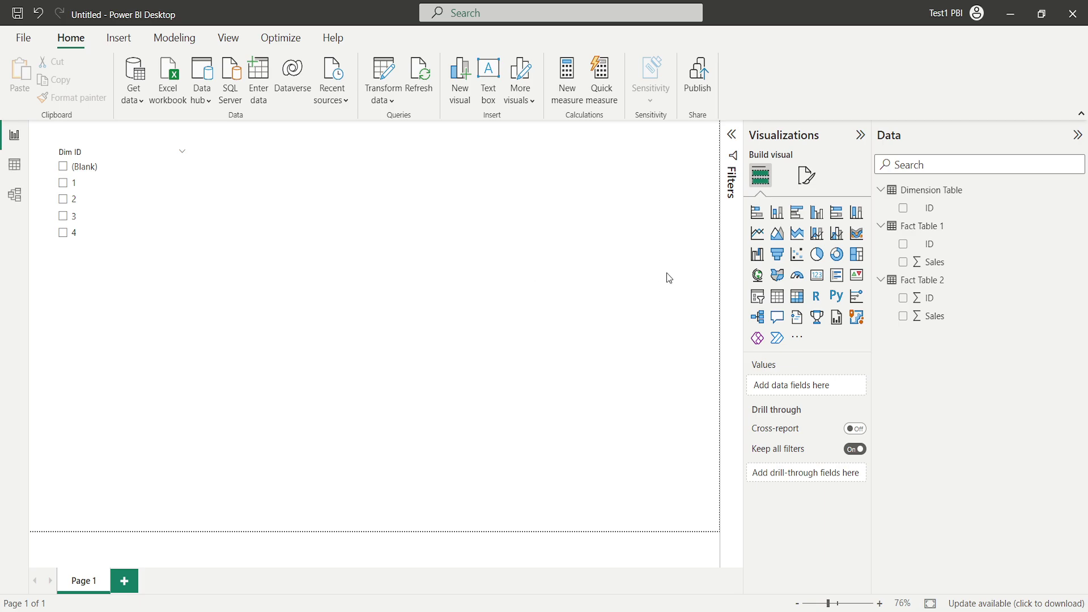
Add a card in the upper-right area of the report page showing Sales from Fact Table 1, and widen it.
left_click(818, 277)
left_click_drag(90, 359, 573, 219)
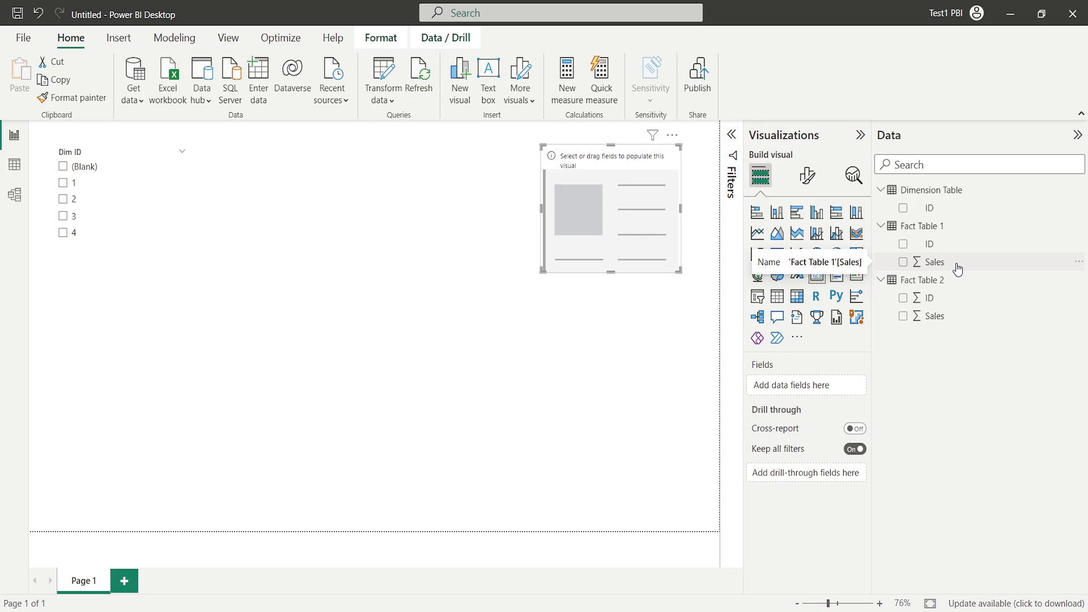
left_click_drag(958, 270, 627, 224)
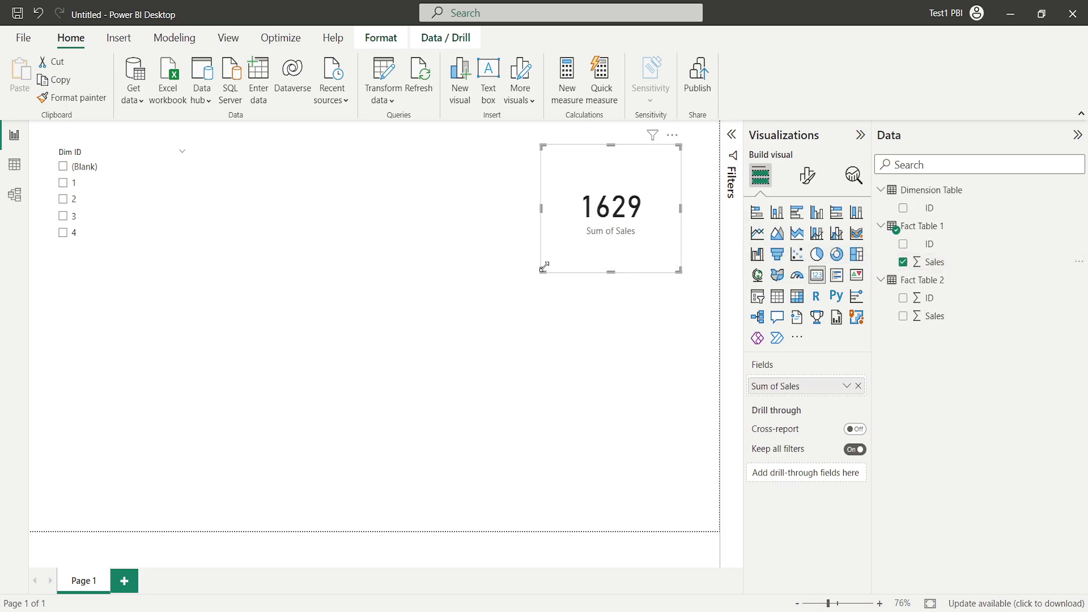
left_click_drag(545, 266, 488, 258)
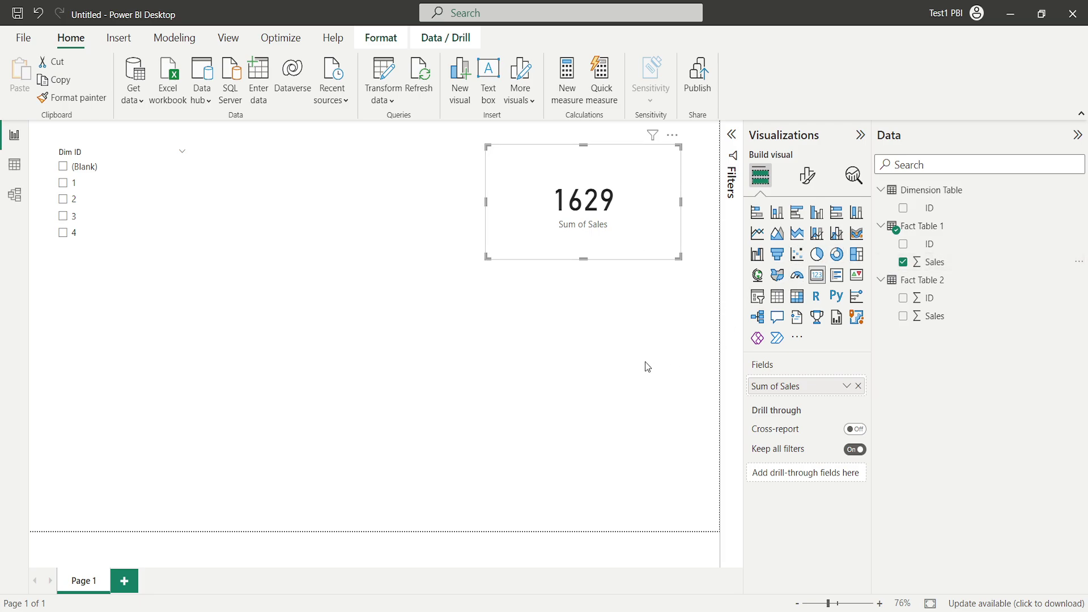
left_click(615, 387)
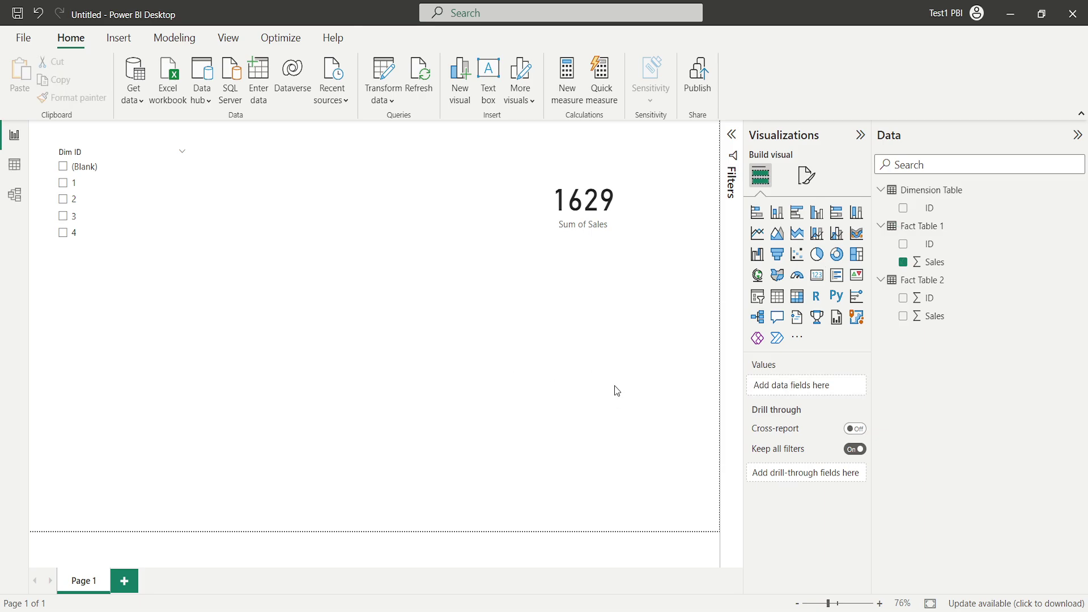
Add a tall slicer below the Sales card, using the ID field from Fact Table 1.
left_click(758, 296)
left_click_drag(151, 365, 633, 352)
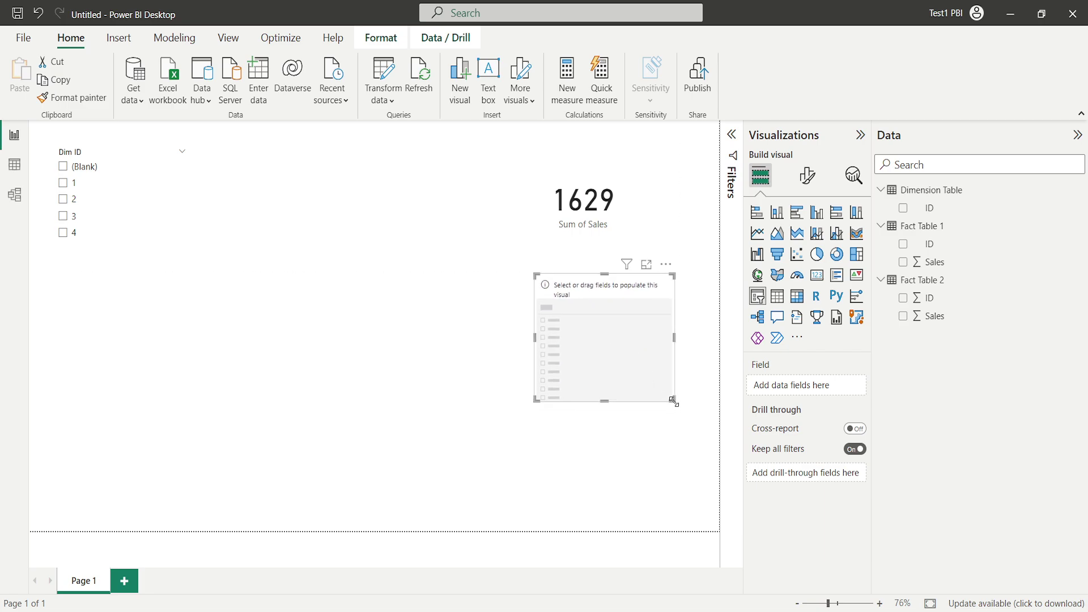
left_click_drag(674, 402, 685, 511)
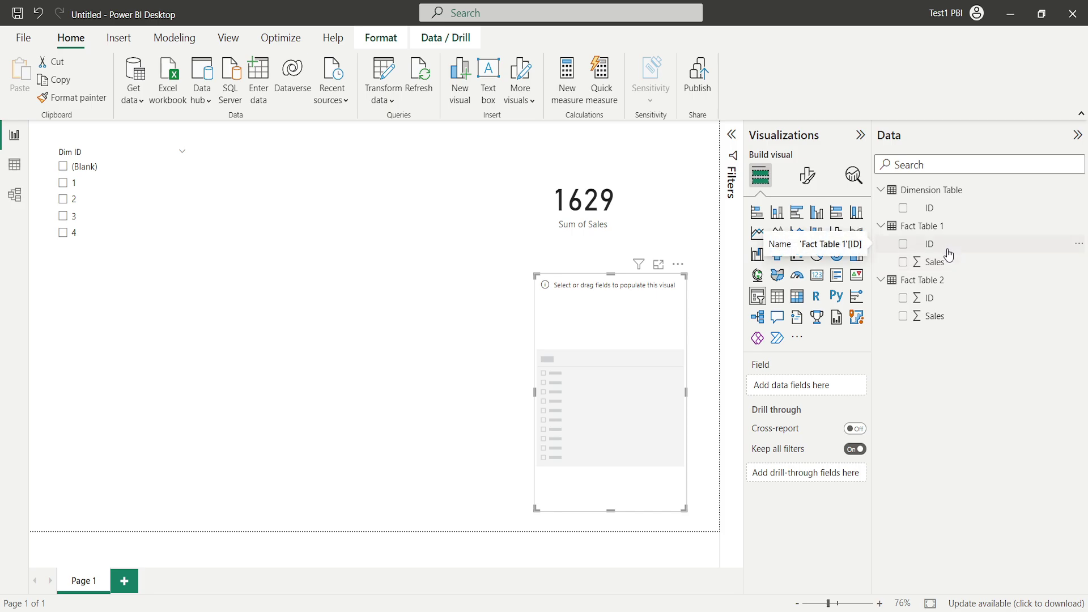
left_click_drag(949, 250, 799, 390)
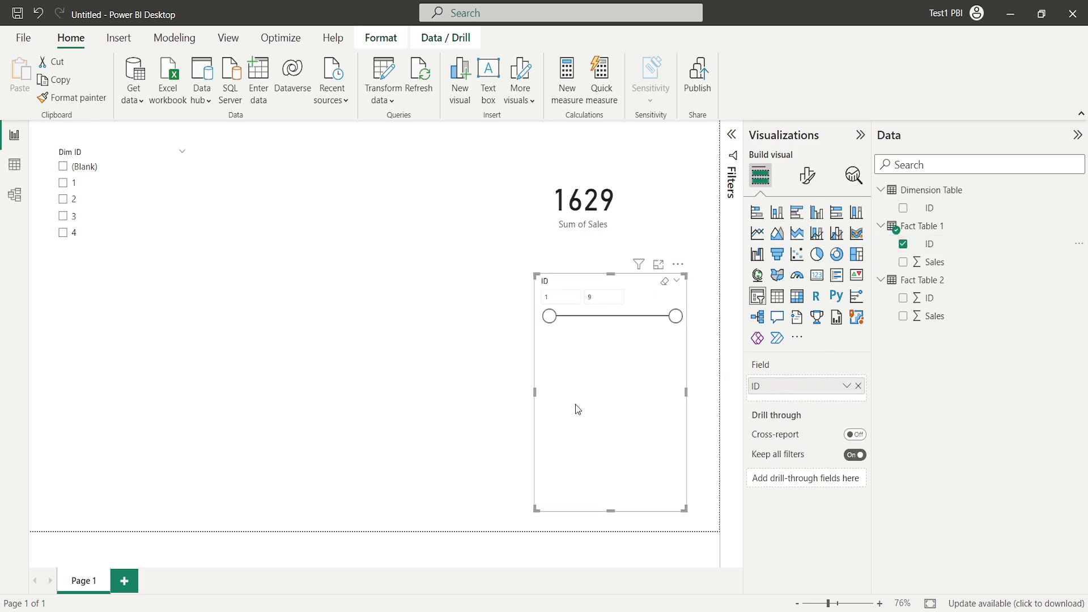
Set the header title of the Fact Table 1 slicer to "Fact 1 ID".
left_click(805, 191)
left_click(782, 316)
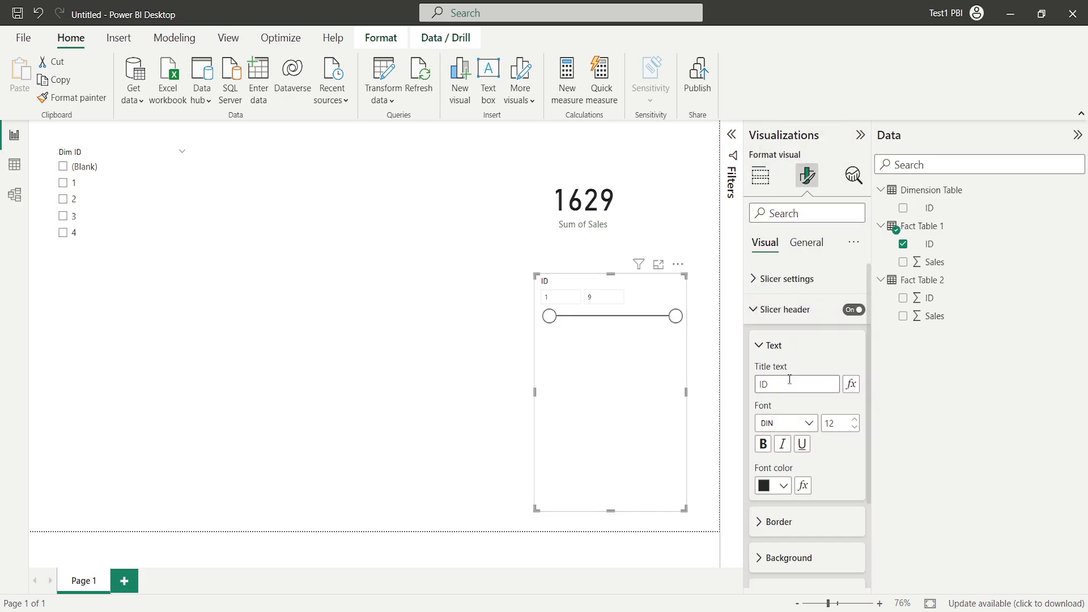
left_click(790, 385)
type("Fact 1")
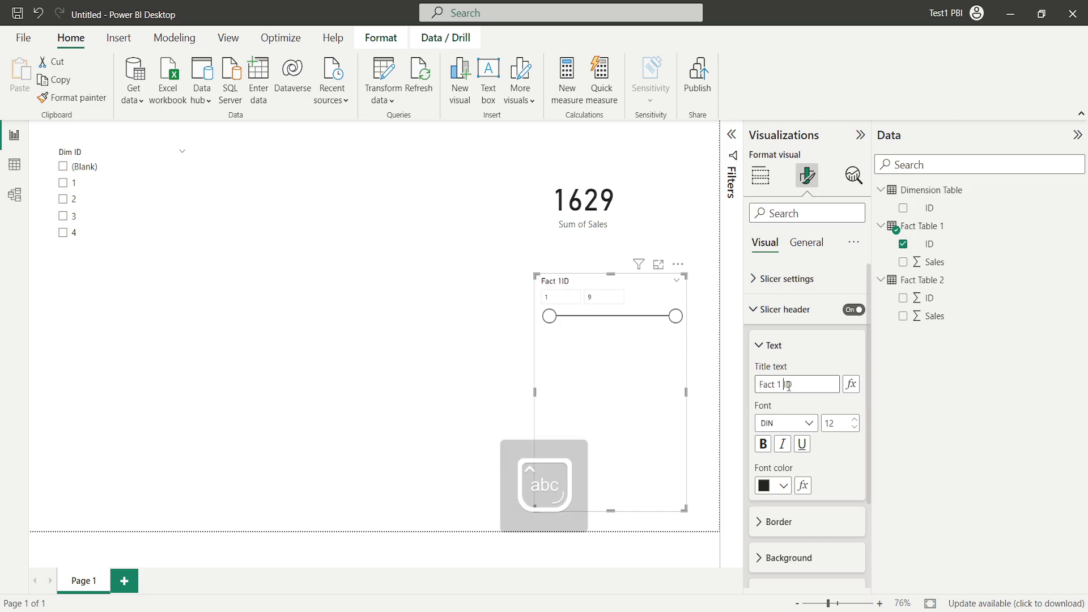
Set the Fact 1 ID slicer's style to Vertical list and deselect the slicer.
left_click(796, 290)
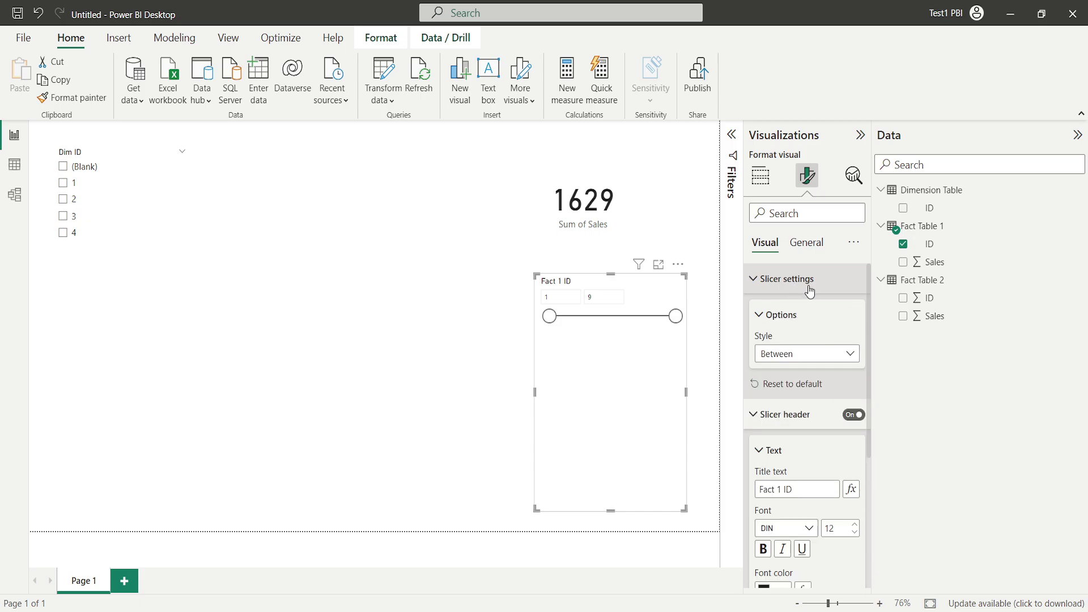
left_click(831, 357)
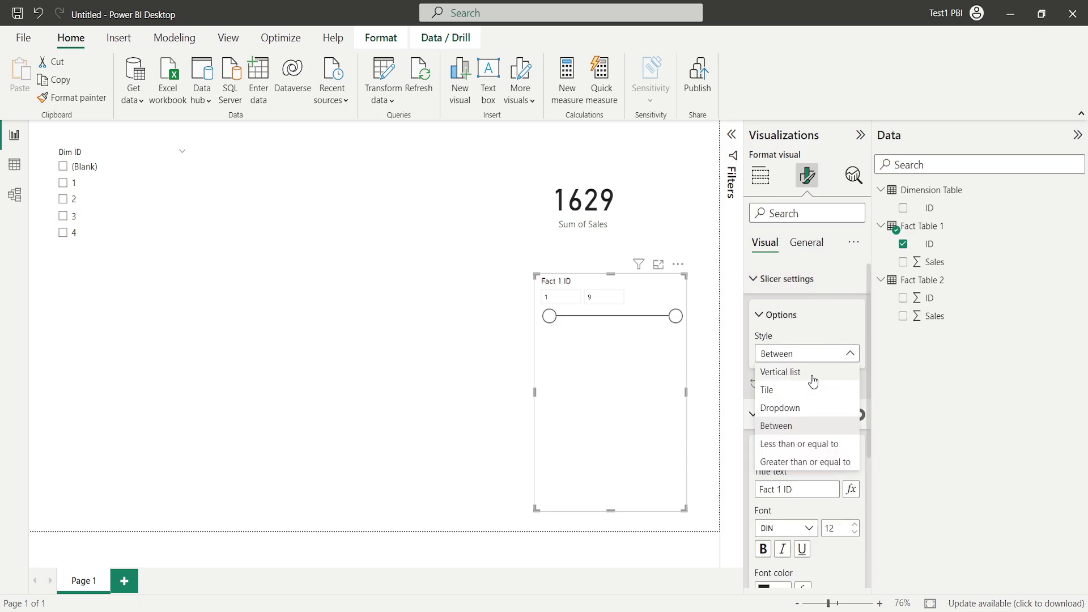
left_click(781, 372)
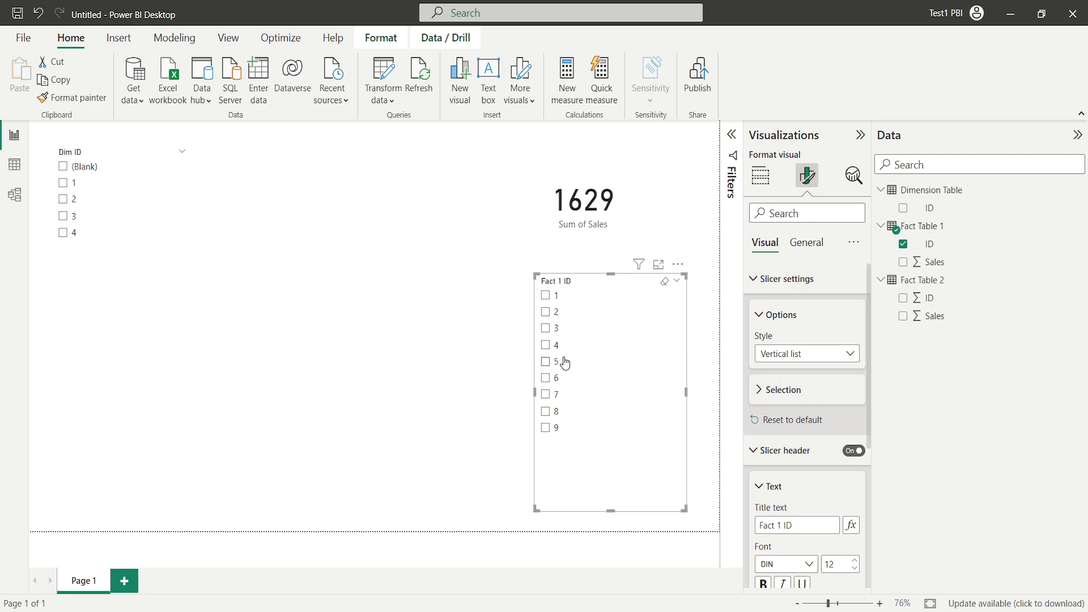
left_click(440, 314)
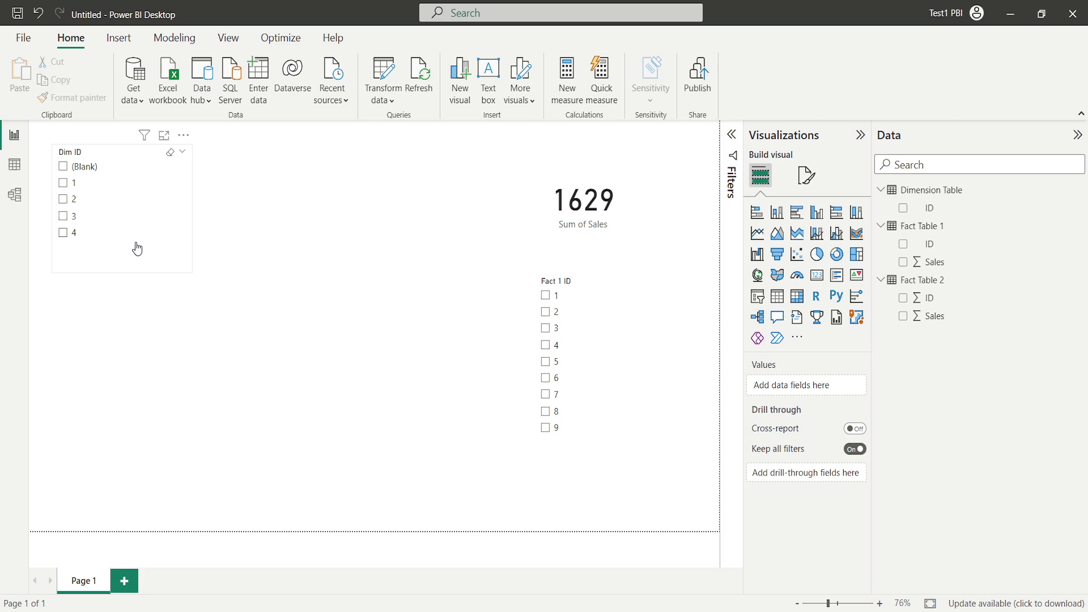
Check the Dimension Table's ID rows in the data view, and return to the report to compare them with the Dim ID slicer.
left_click(15, 169)
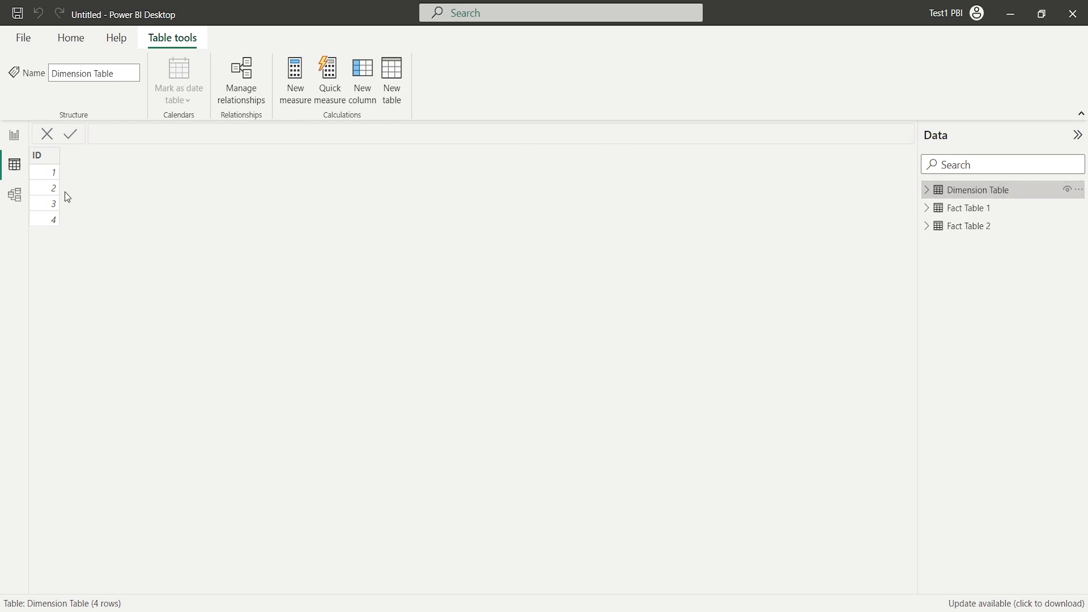
left_click(14, 136)
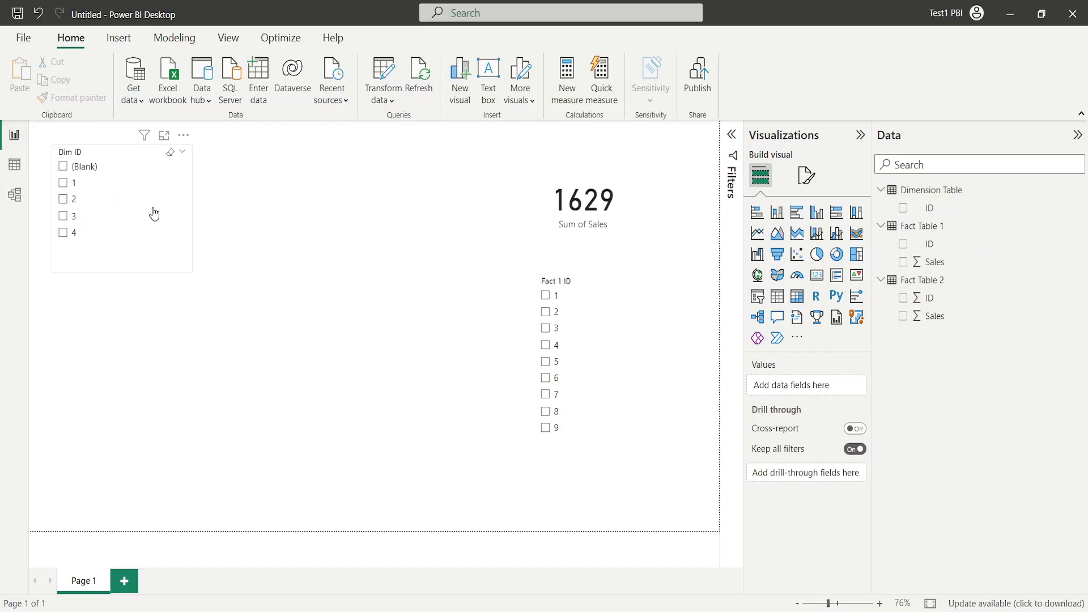
left_click(161, 256)
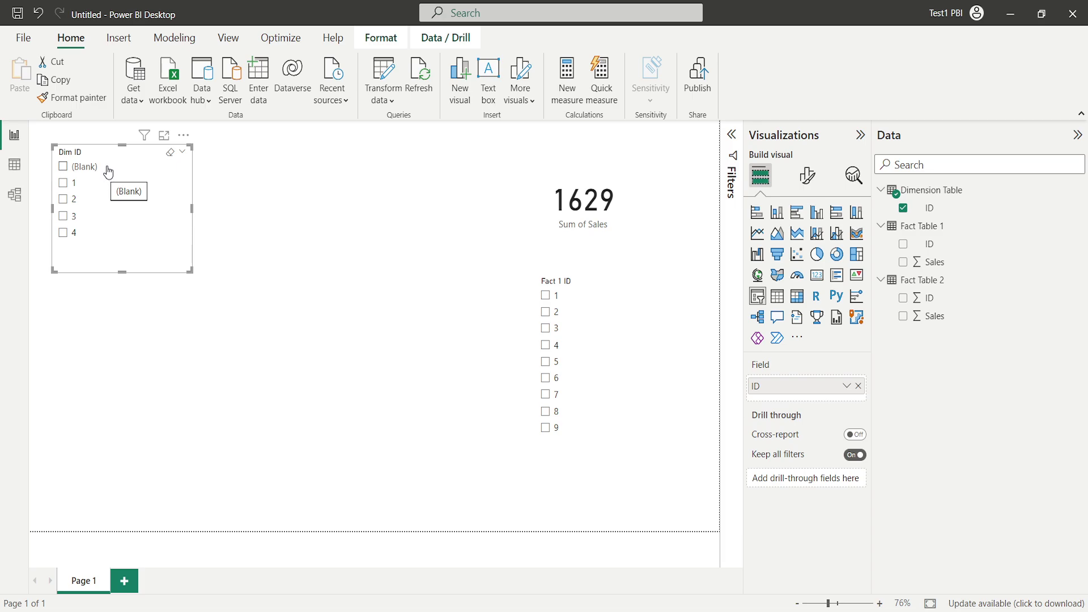
Filter the report by Dim ID 1, 2, 3, 4 and (Blank) in turn, compare the Sales card and Fact 1 ID slicer, and clear the selection.
left_click(64, 185)
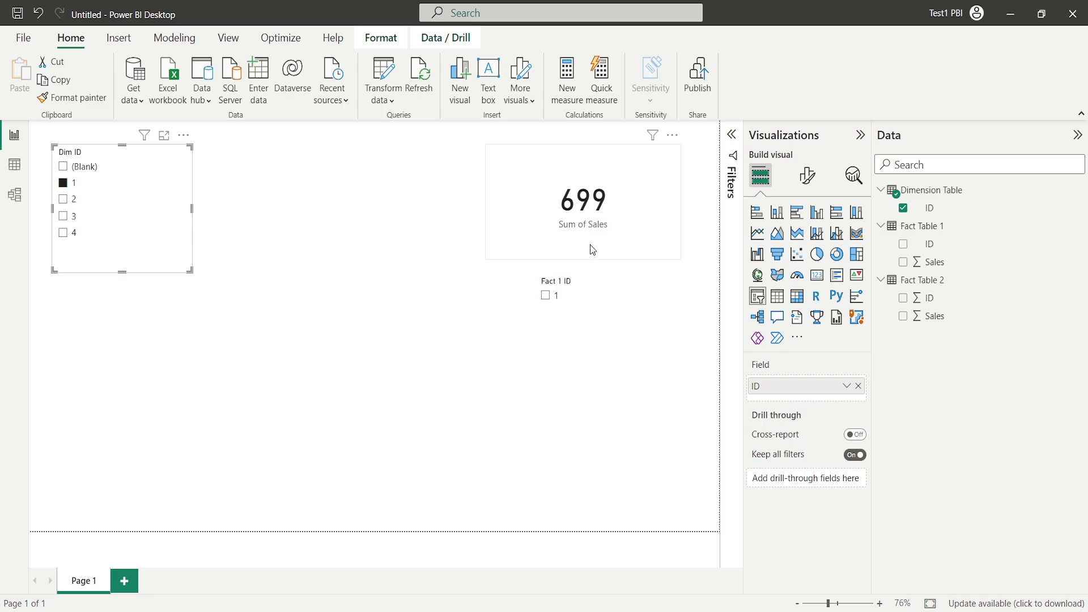
left_click(64, 204)
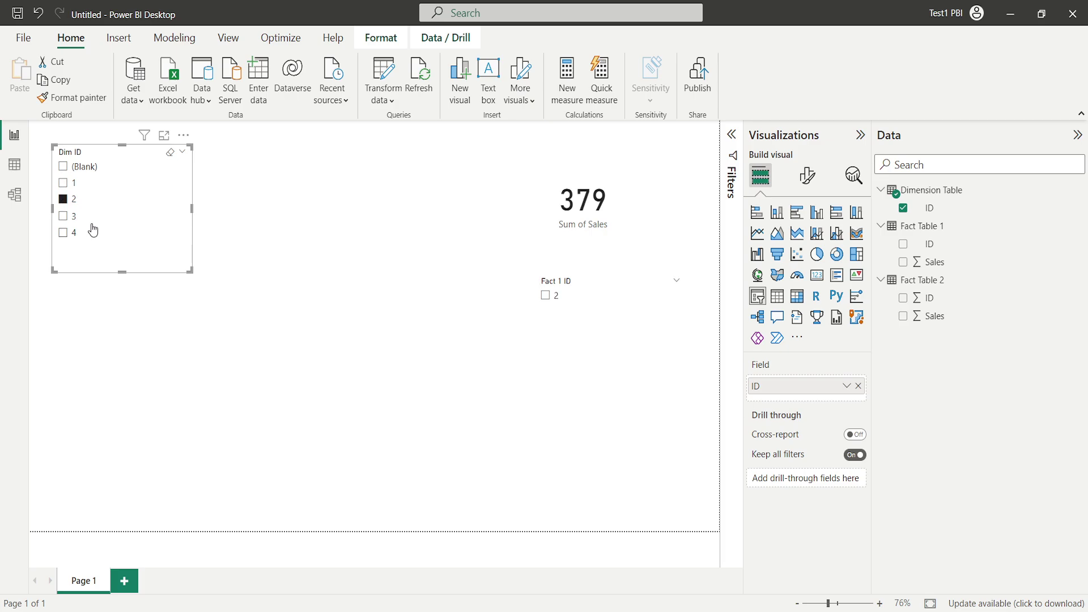
left_click(63, 217)
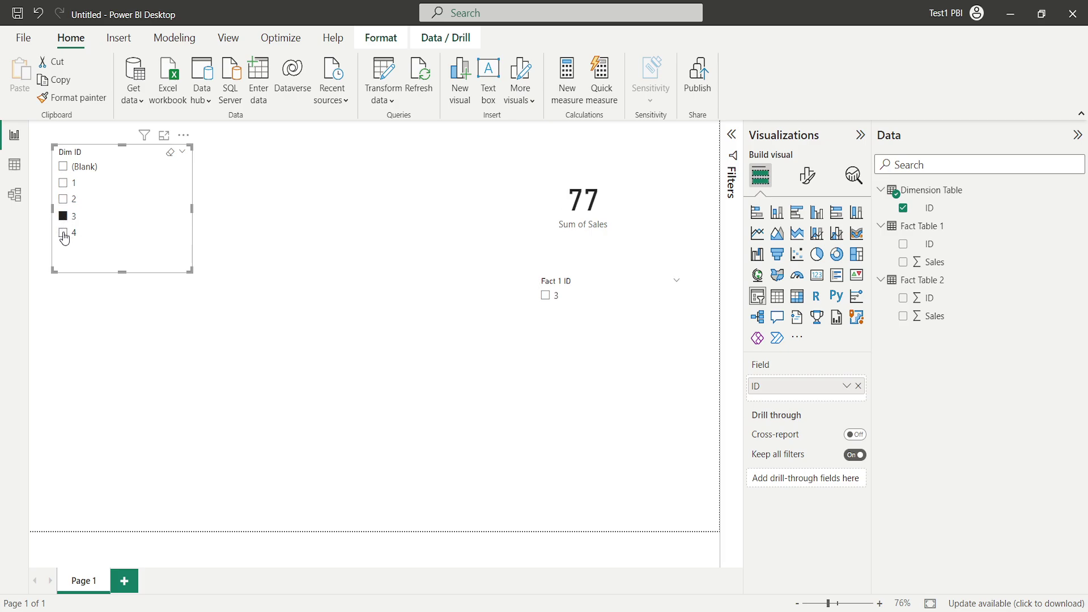
left_click(64, 234)
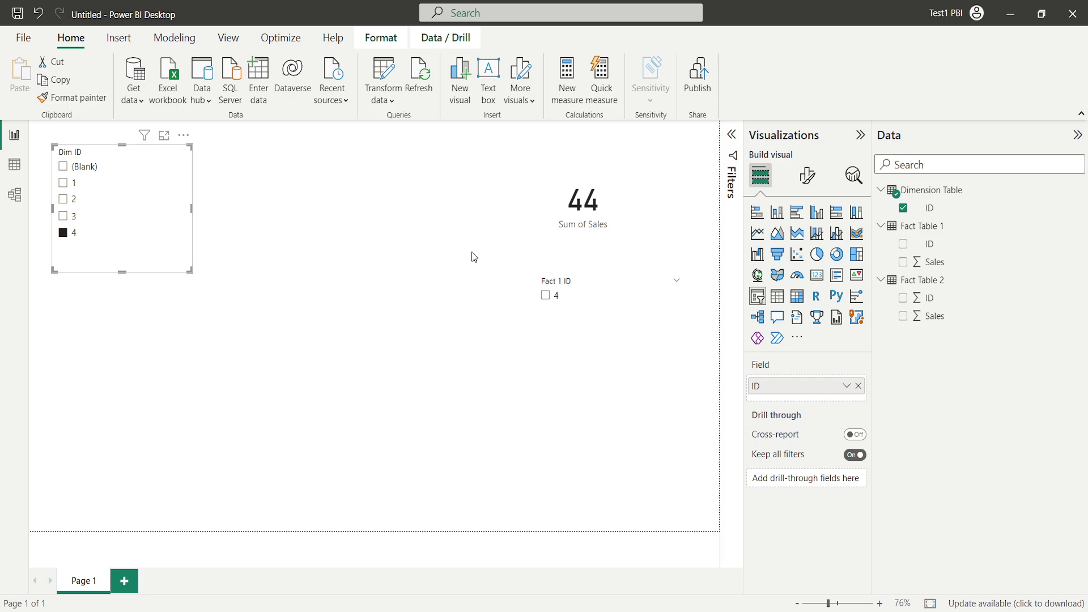
left_click(63, 168)
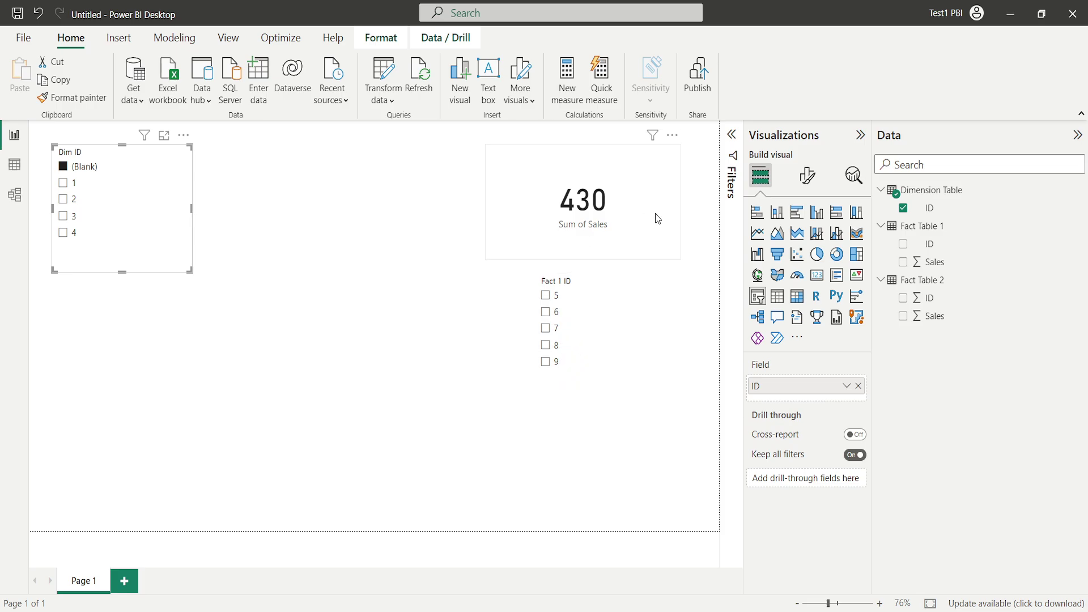
left_click(643, 233)
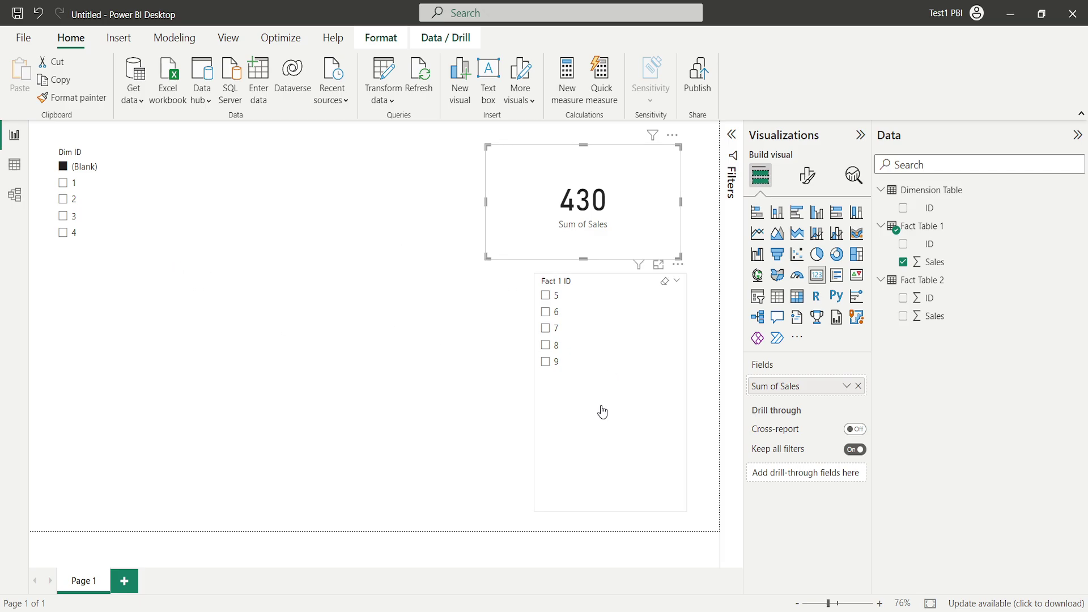
left_click(605, 439)
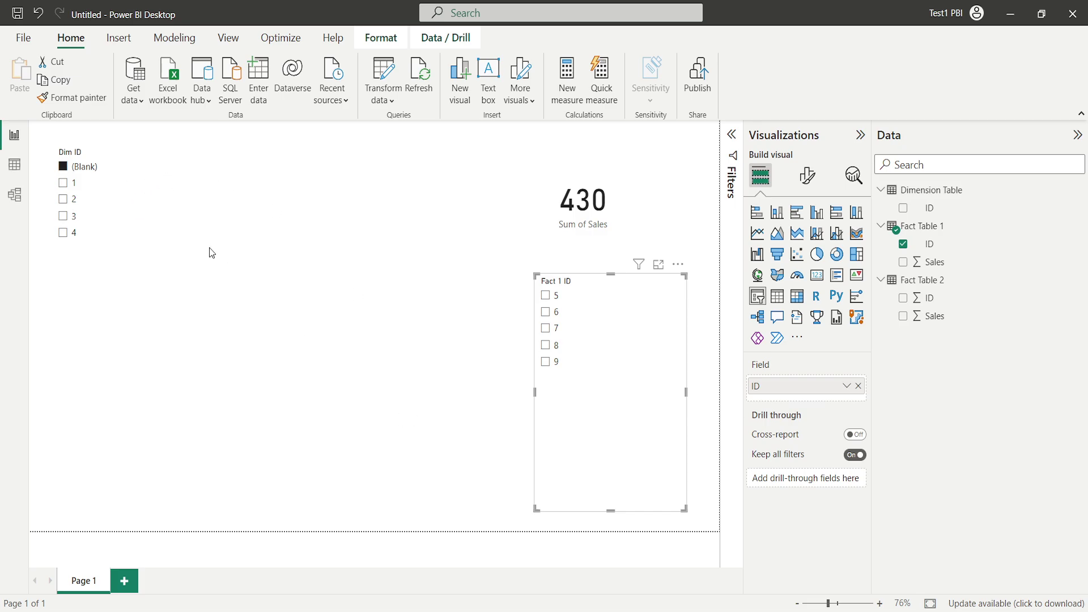
left_click(171, 158)
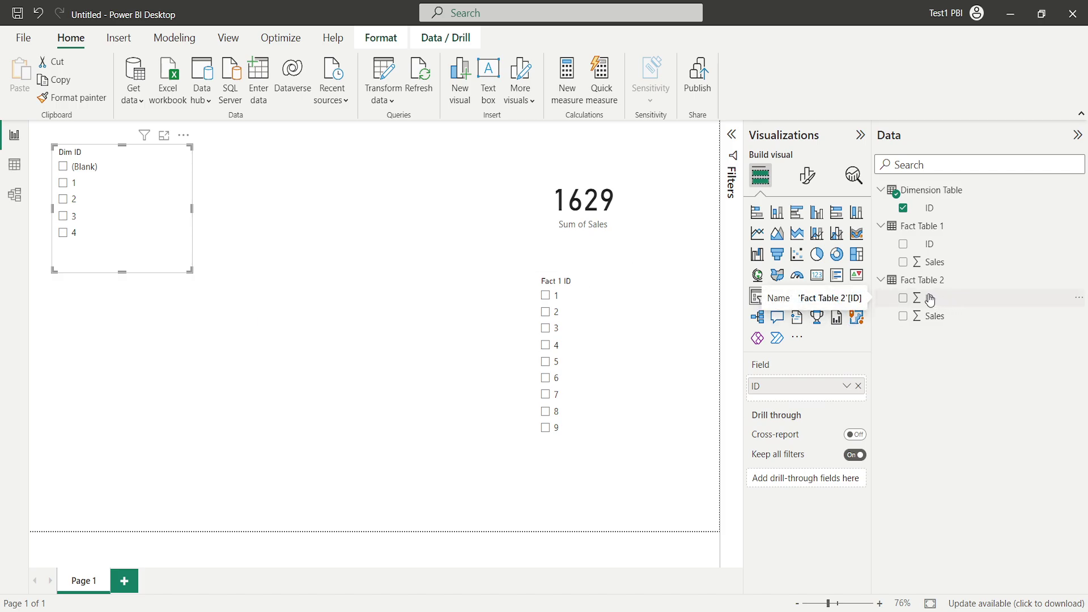
Replace the field in the Fact 1 ID slicer with the ID field from Fact Table 2.
left_click(639, 359)
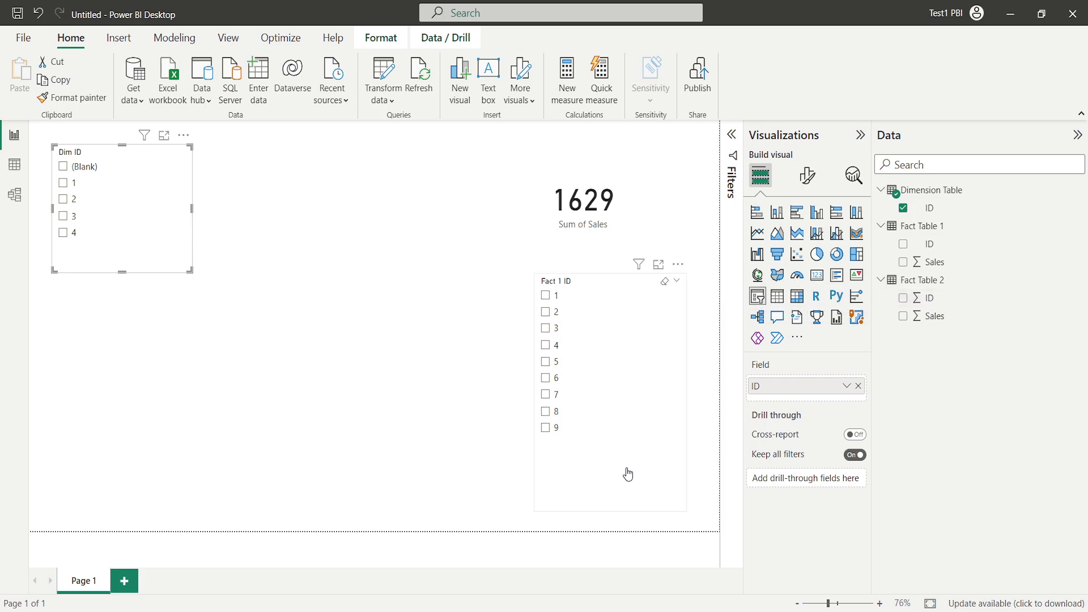
left_click(644, 486)
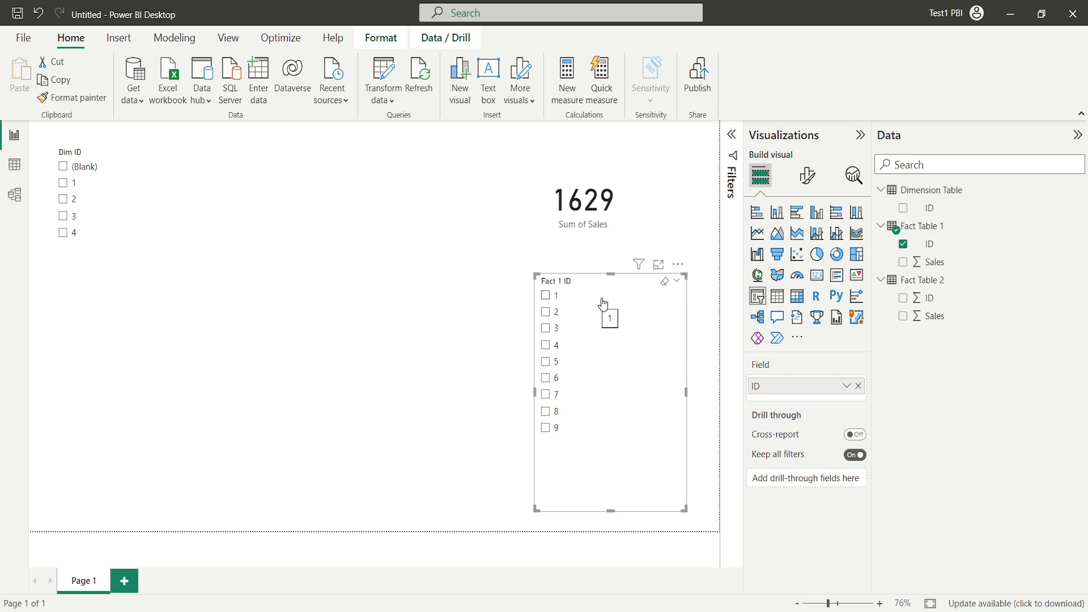
left_click(859, 386)
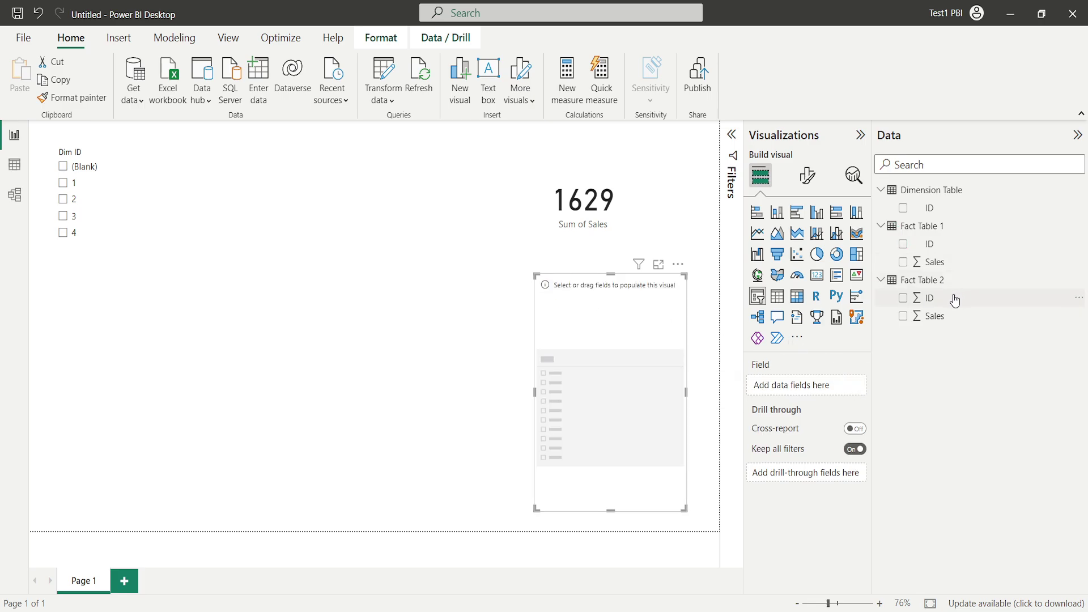
left_click_drag(956, 300, 814, 388)
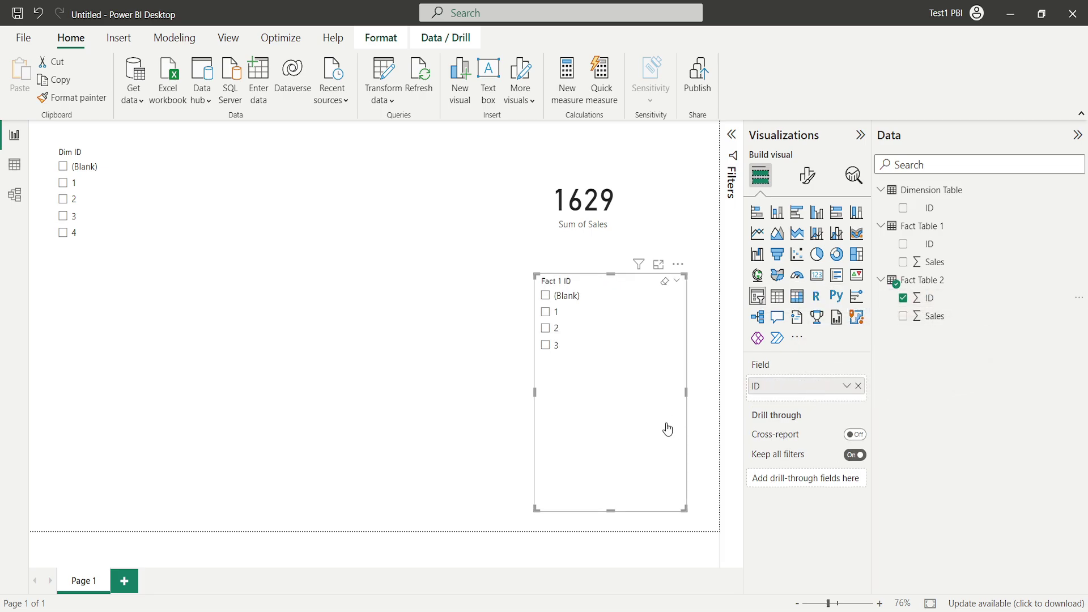
Change the header title of the slicer below the Sales card to "Fact 2 ID".
left_click(810, 181)
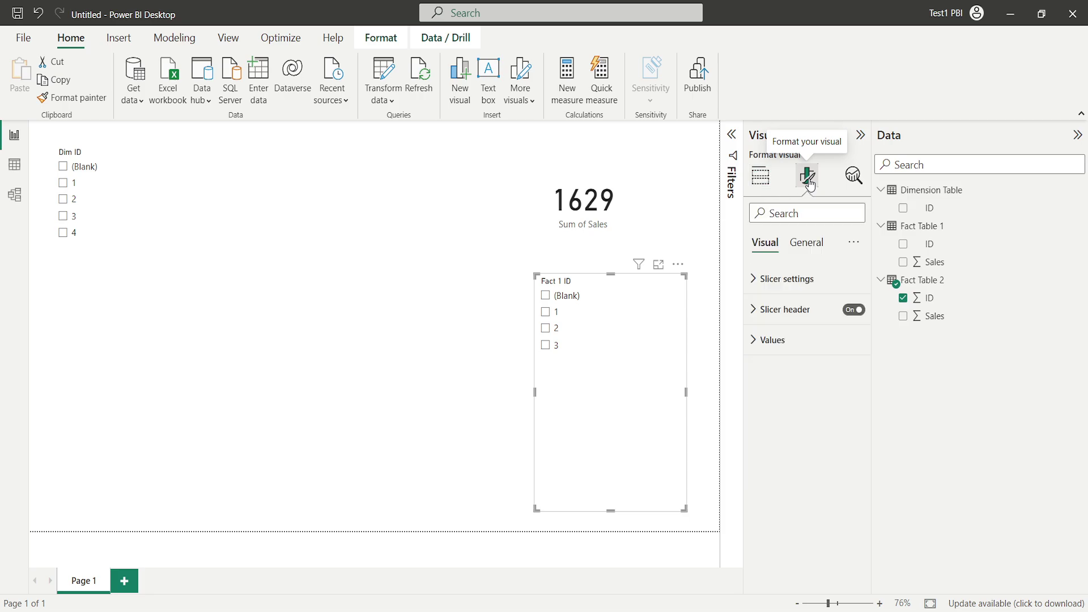
left_click(793, 309)
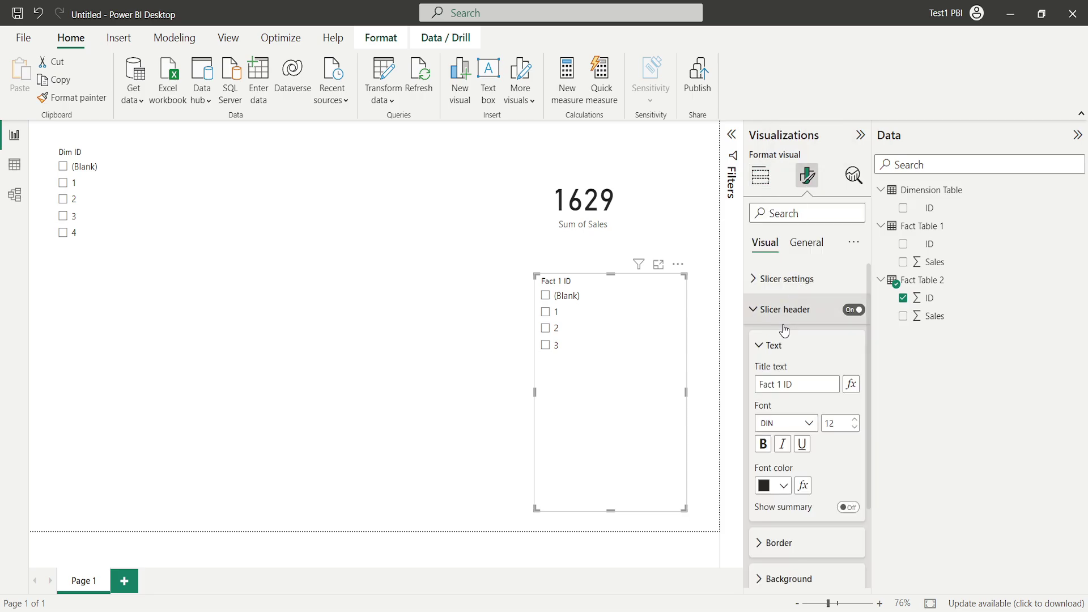
left_click(781, 386)
key("BackSpace")
type("2")
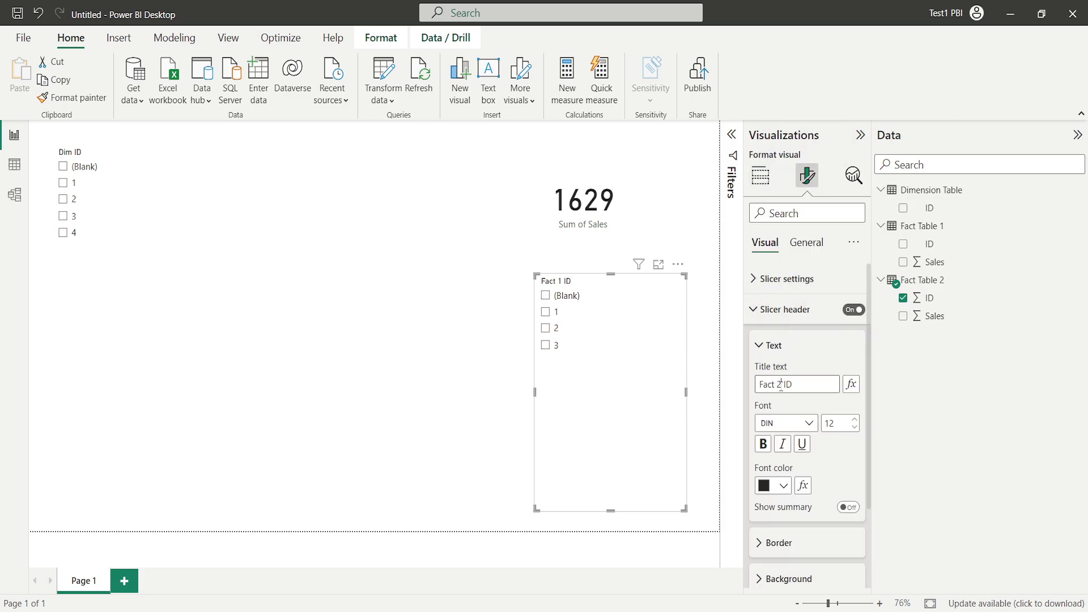
Replace the card's Sum of Sales field with the Sales field from Fact Table 2.
left_click(652, 225)
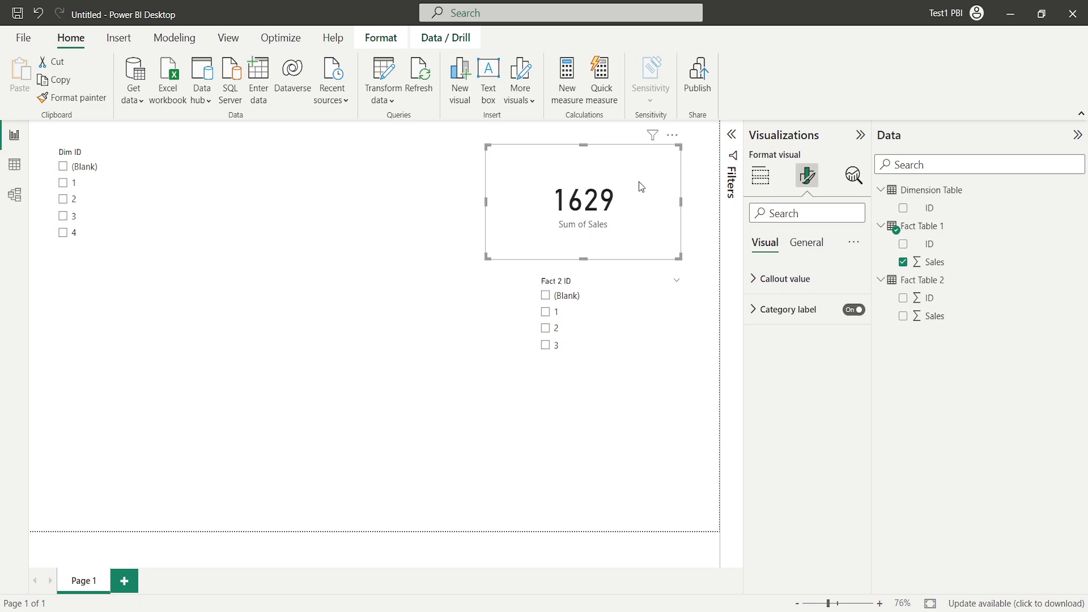
left_click(761, 179)
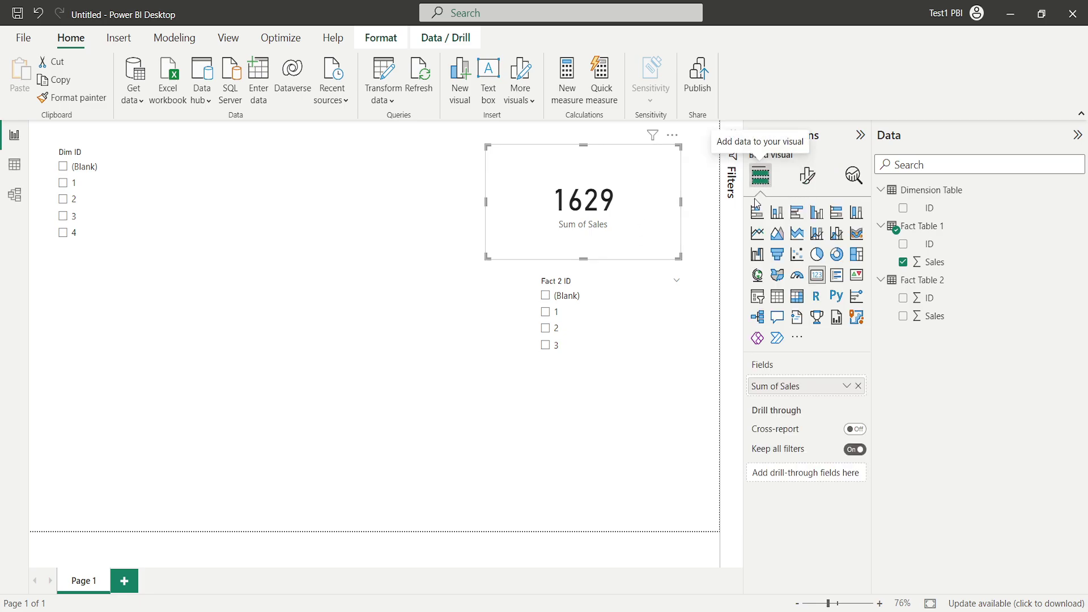
left_click(859, 387)
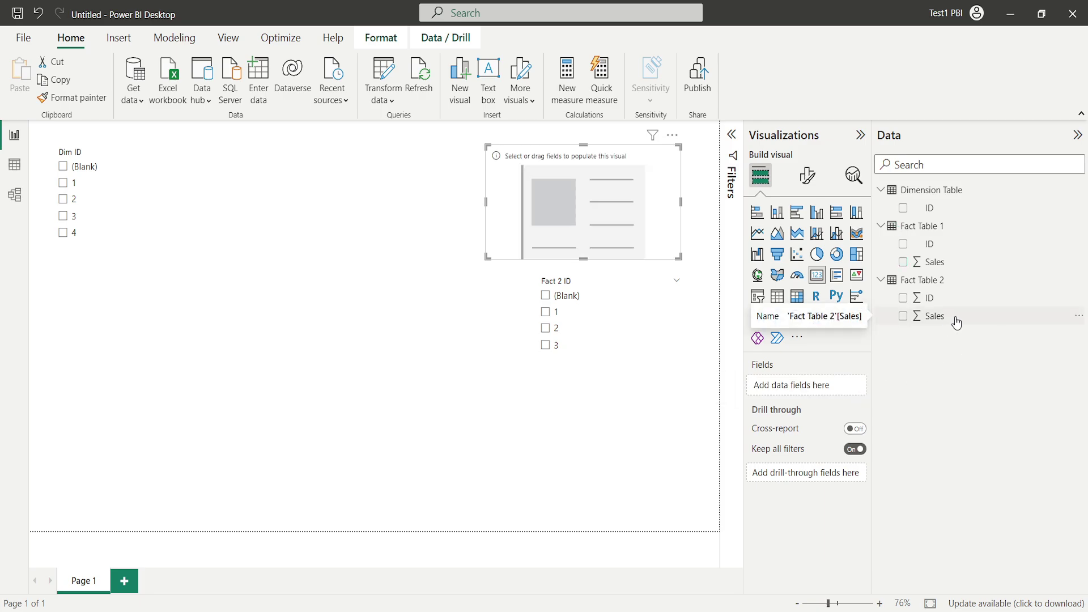
left_click_drag(957, 323, 907, 327)
left_click_drag(834, 386, 813, 390)
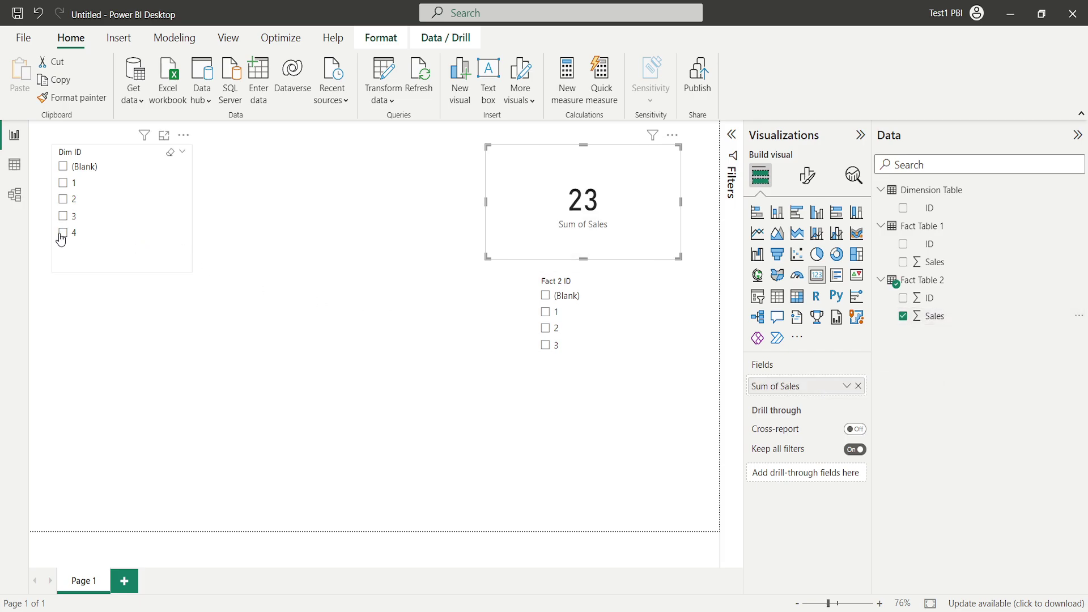
Delete the relationship between Dimension Table and Fact Table 1 in the model.
left_click(13, 204)
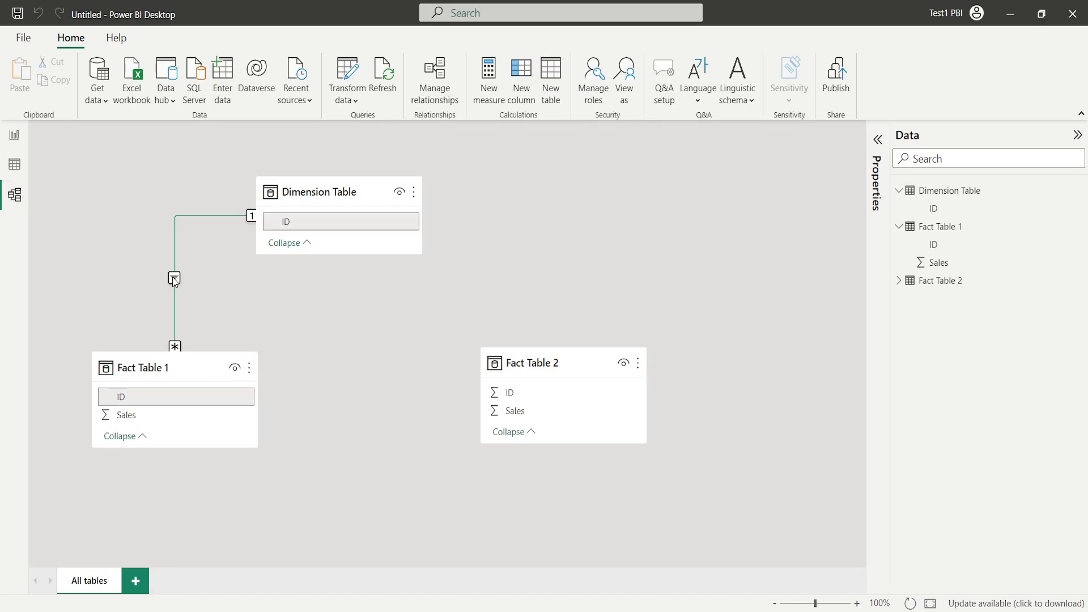
right_click(174, 282)
left_click(190, 284)
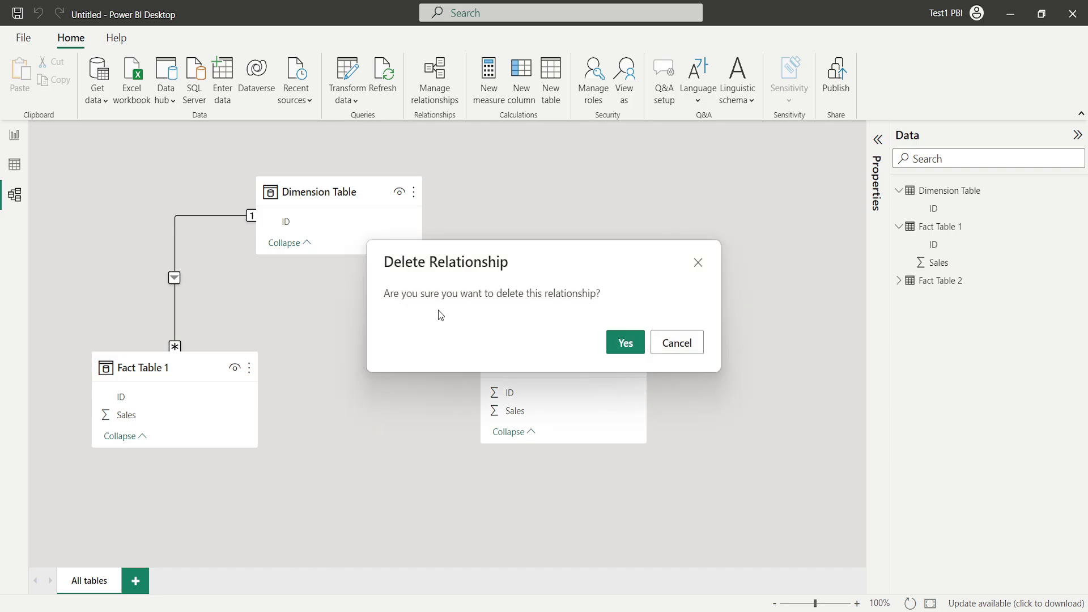
left_click(626, 342)
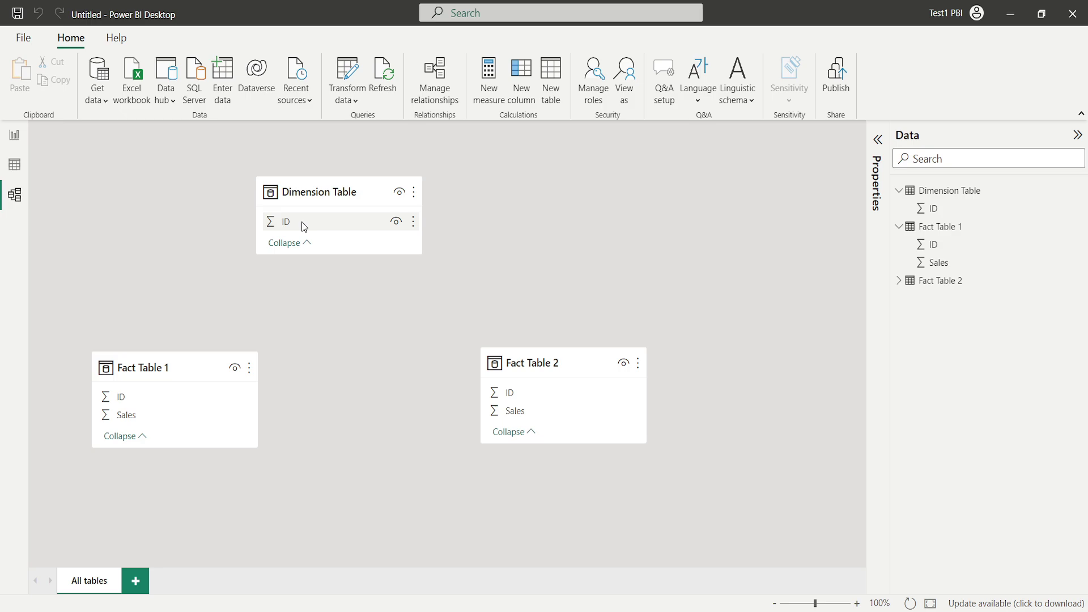
Relate the Dimension Table's ID to Fact Table 2's ID, move the Fact Table 2 box farther from Fact Table 1, and return to the report.
left_click_drag(302, 222, 557, 400)
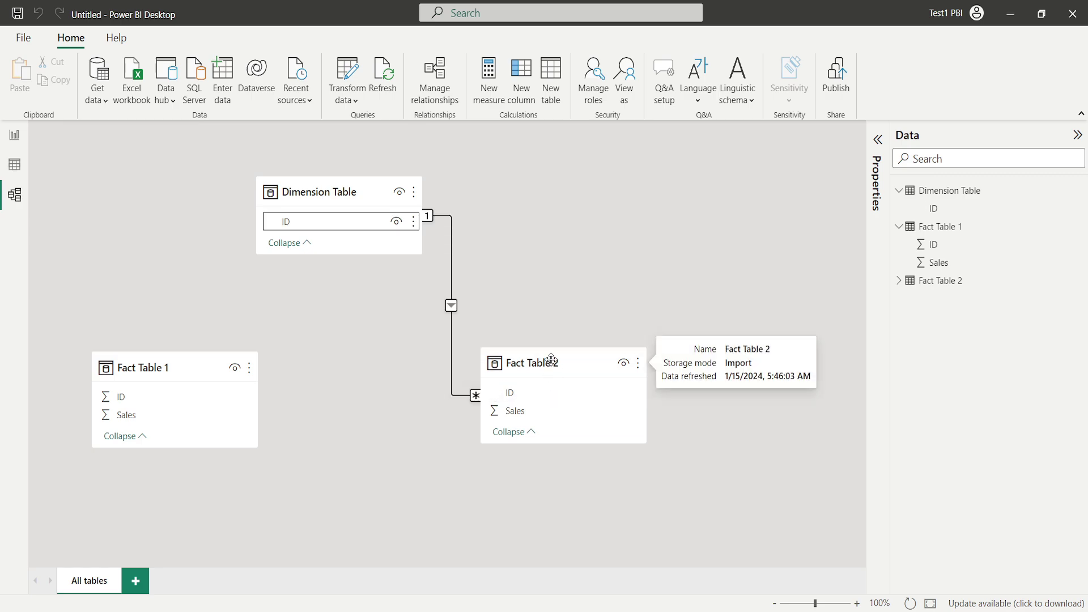
left_click_drag(551, 365, 644, 317)
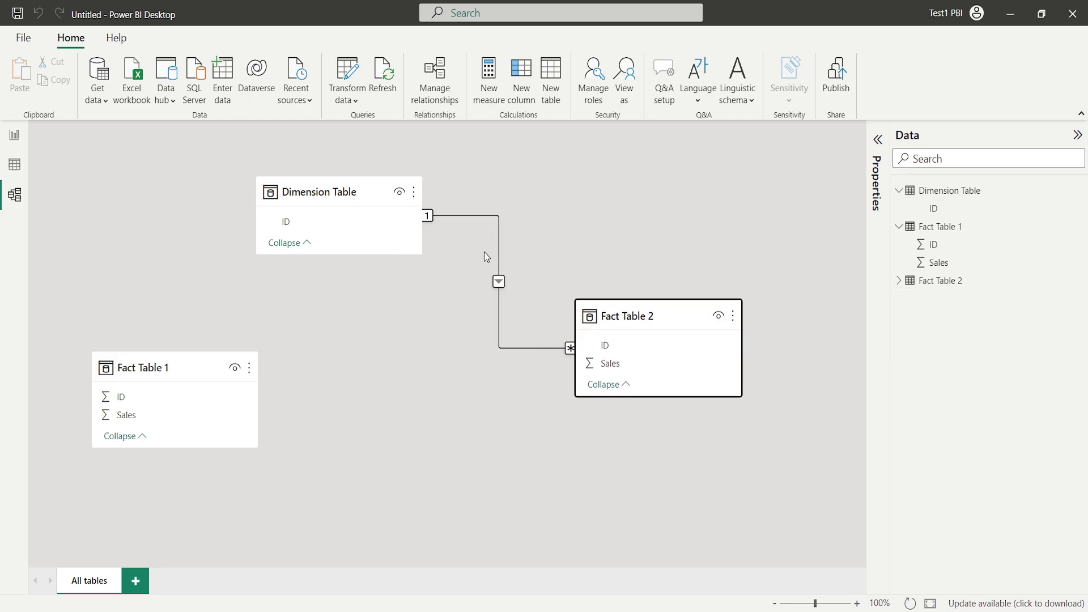
left_click(21, 138)
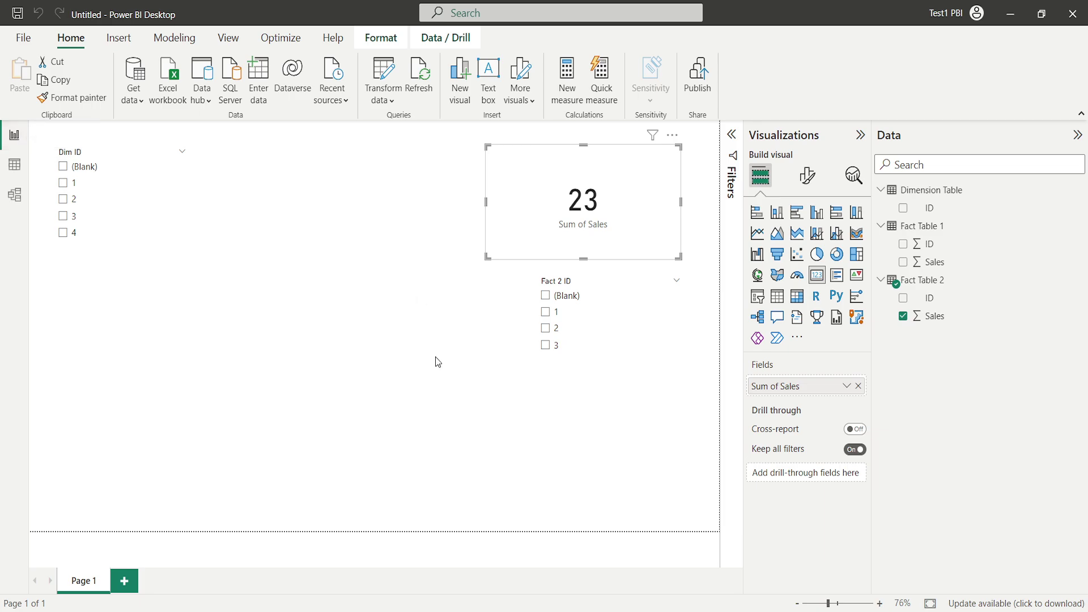
Examine the ID column of Fact Table 2 in Power Query Editor for null values, and return to the report.
left_click(601, 435)
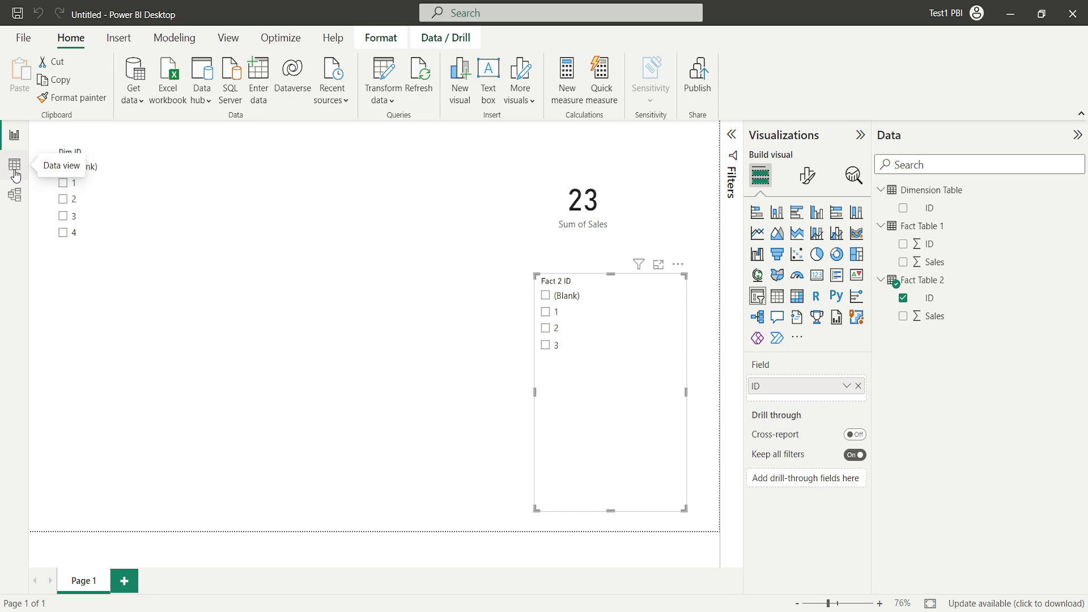
left_click(384, 74)
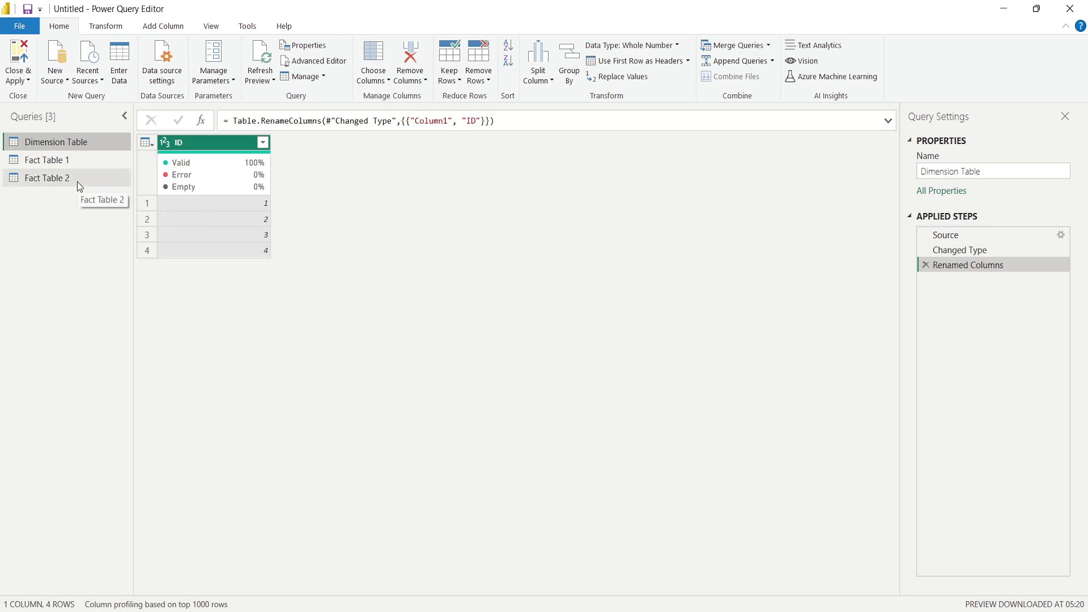
left_click(79, 184)
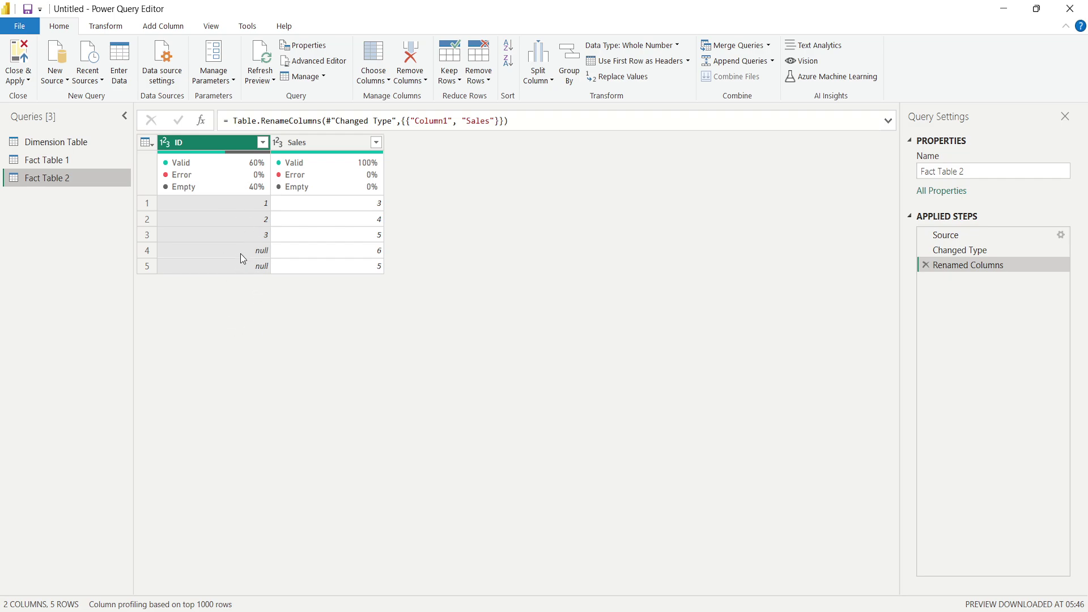
left_click(17, 57)
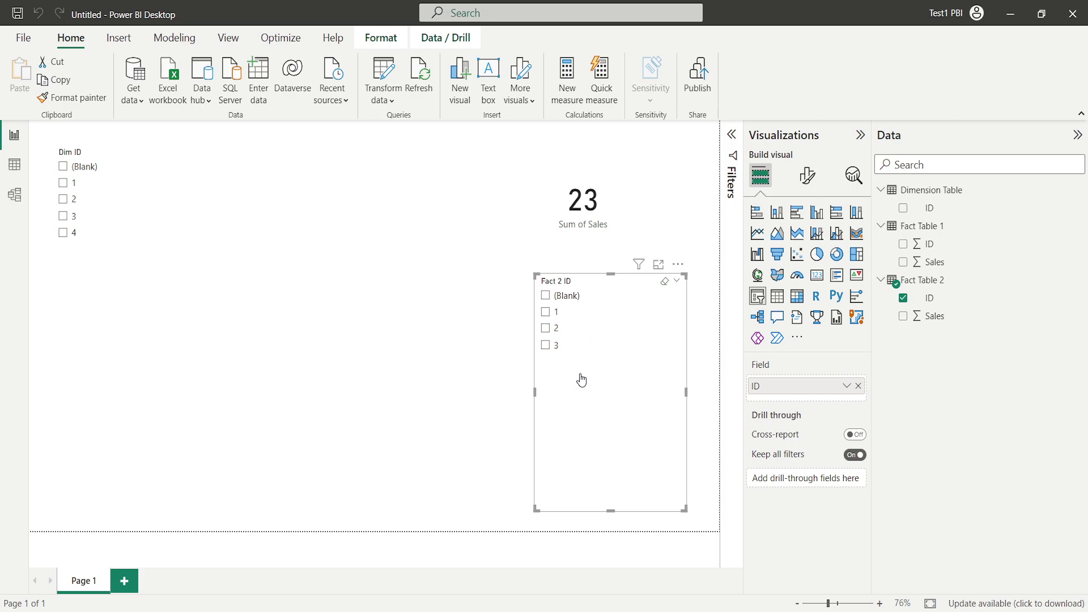
Filter the report by Dim ID 1, 2, 3, 4 and (Blank) in turn, checking the Fact Table 2 Sales card and Fact 2 ID slicer.
left_click(138, 268)
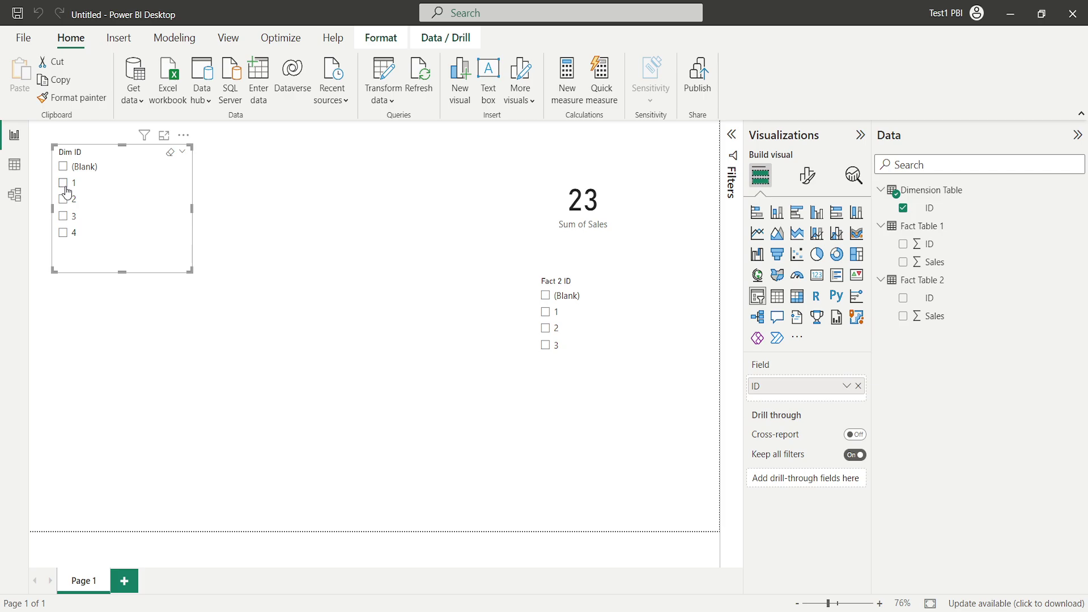
left_click(64, 183)
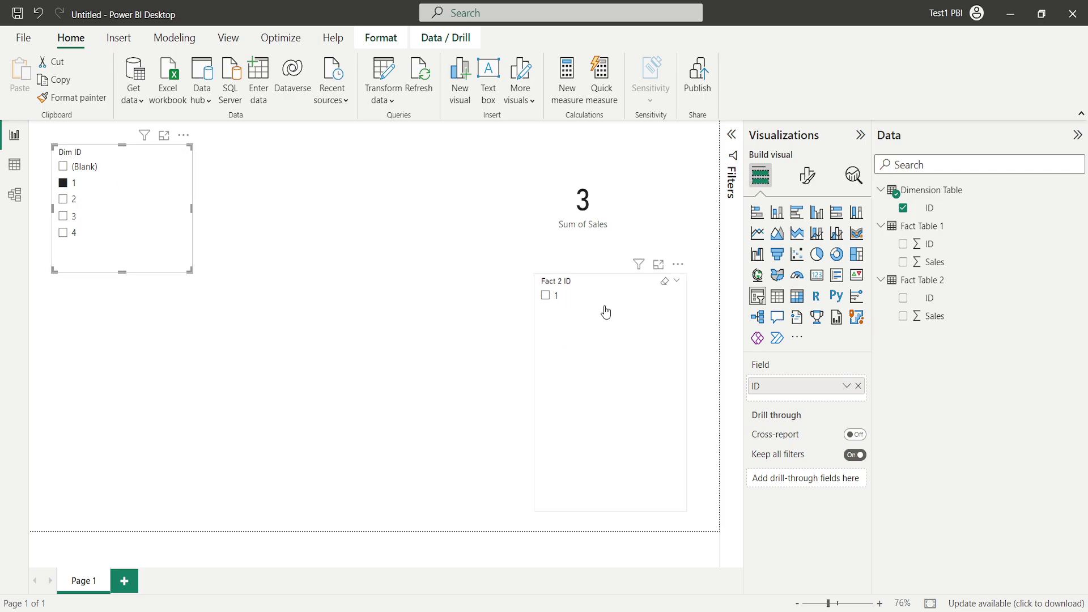
left_click(63, 200)
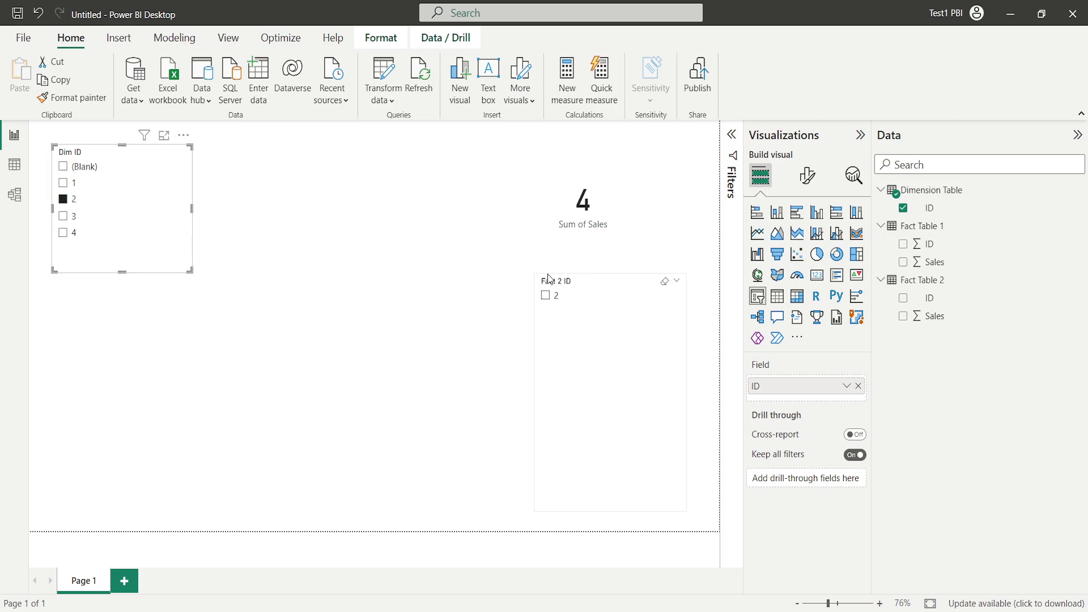
left_click(64, 217)
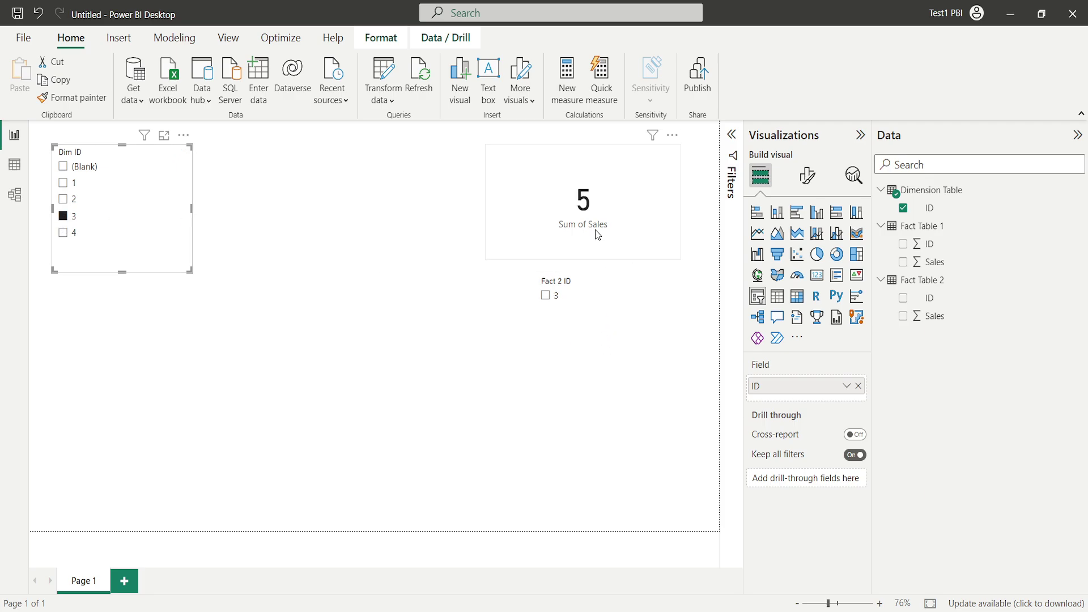
left_click(64, 233)
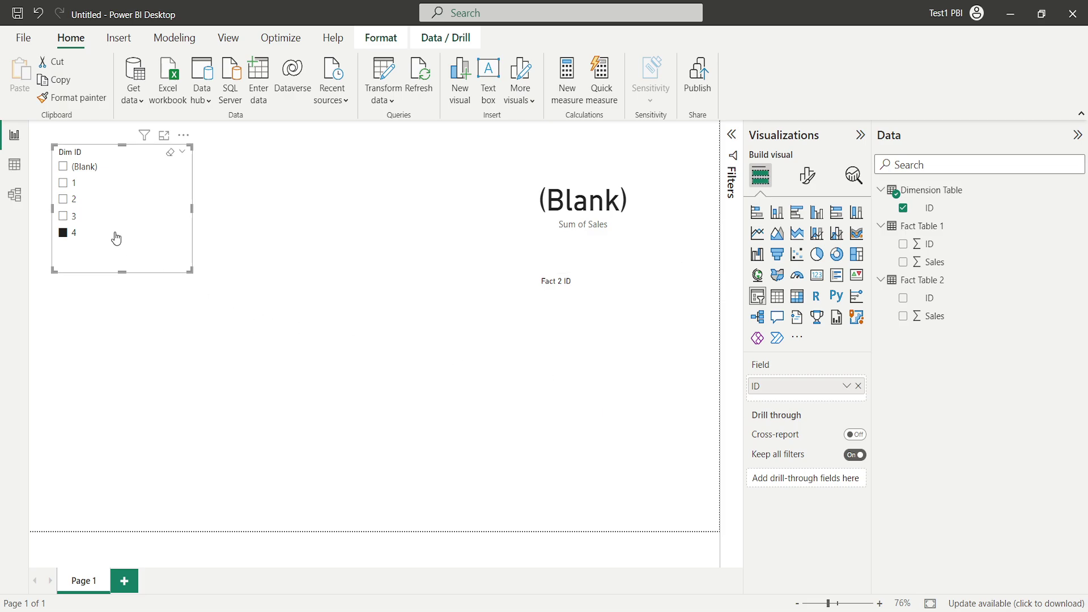
left_click(63, 167)
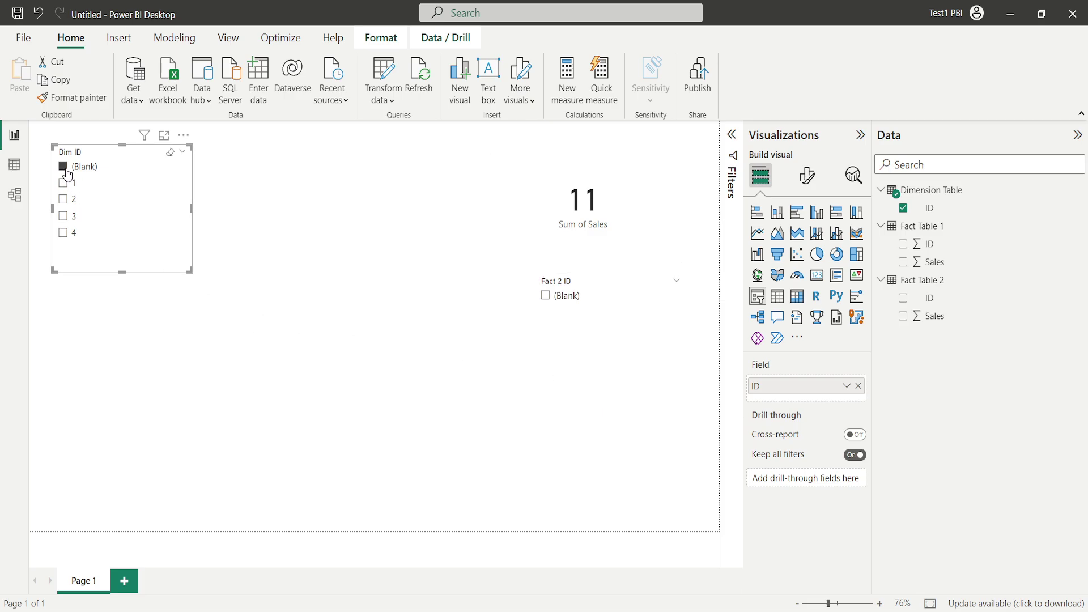